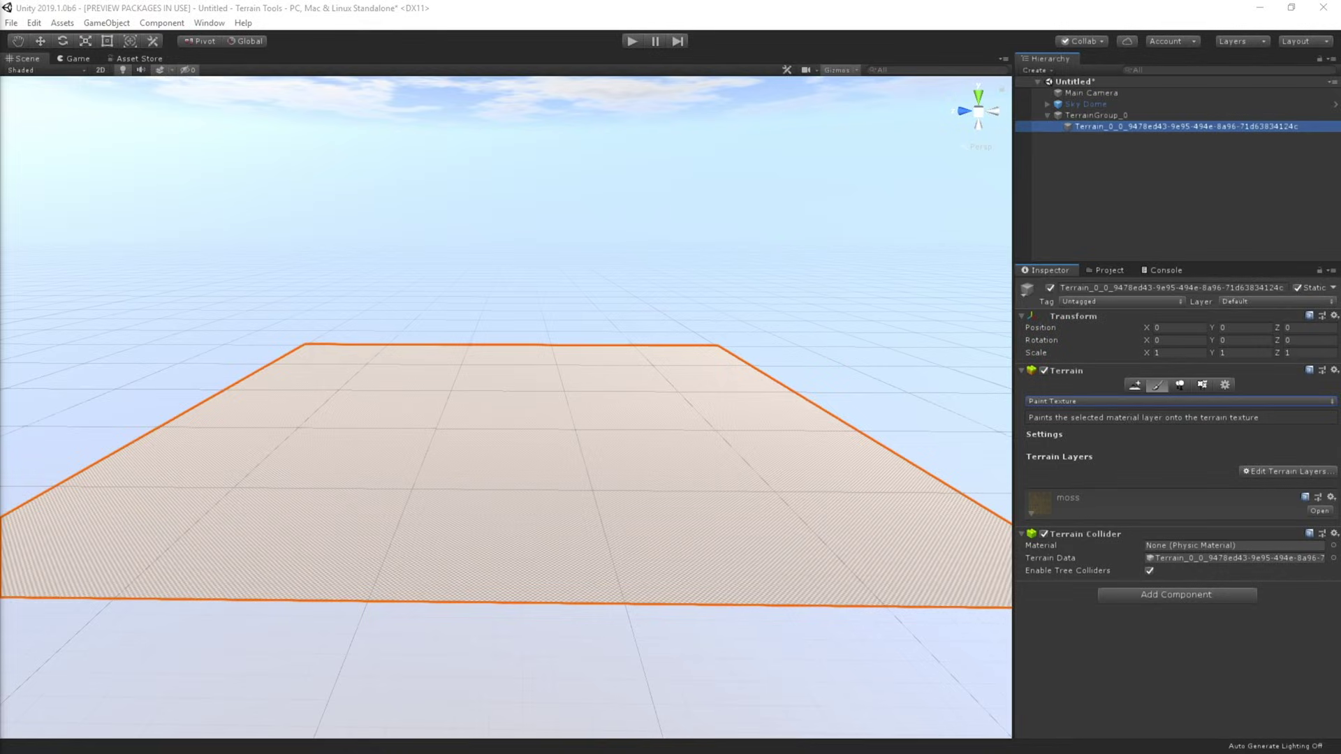
Switch the terrain tool to Raise or Lower Terrain and choose the terrainstamp_mountain04 brush
{"action": "left_click", "coordinate": [1123, 404]}
{"action": "left_click", "coordinate": [1134, 417]}
{"action": "left_click", "coordinate": [1152, 538]}
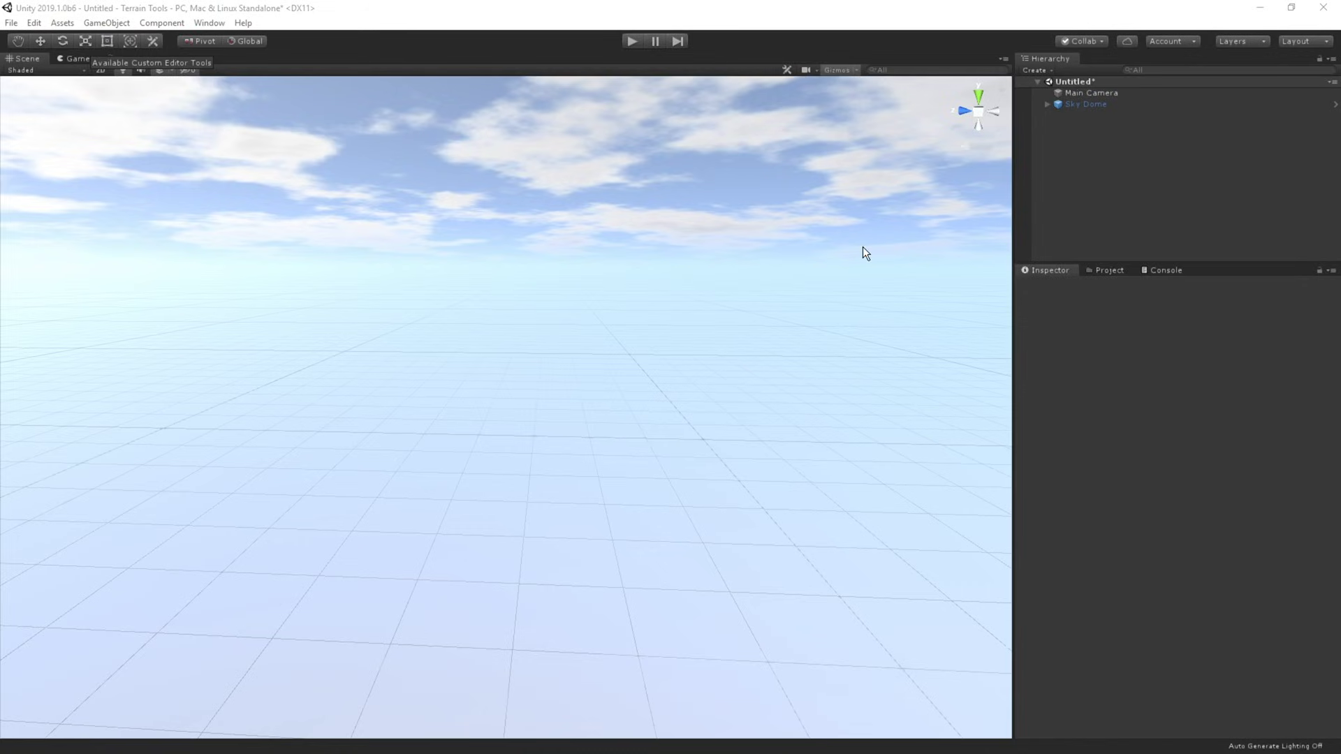
Install the Terrain Tools 1.1.4 preview package from the Package Manager with preview packages shown
{"action": "left_click", "coordinate": [198, 25]}
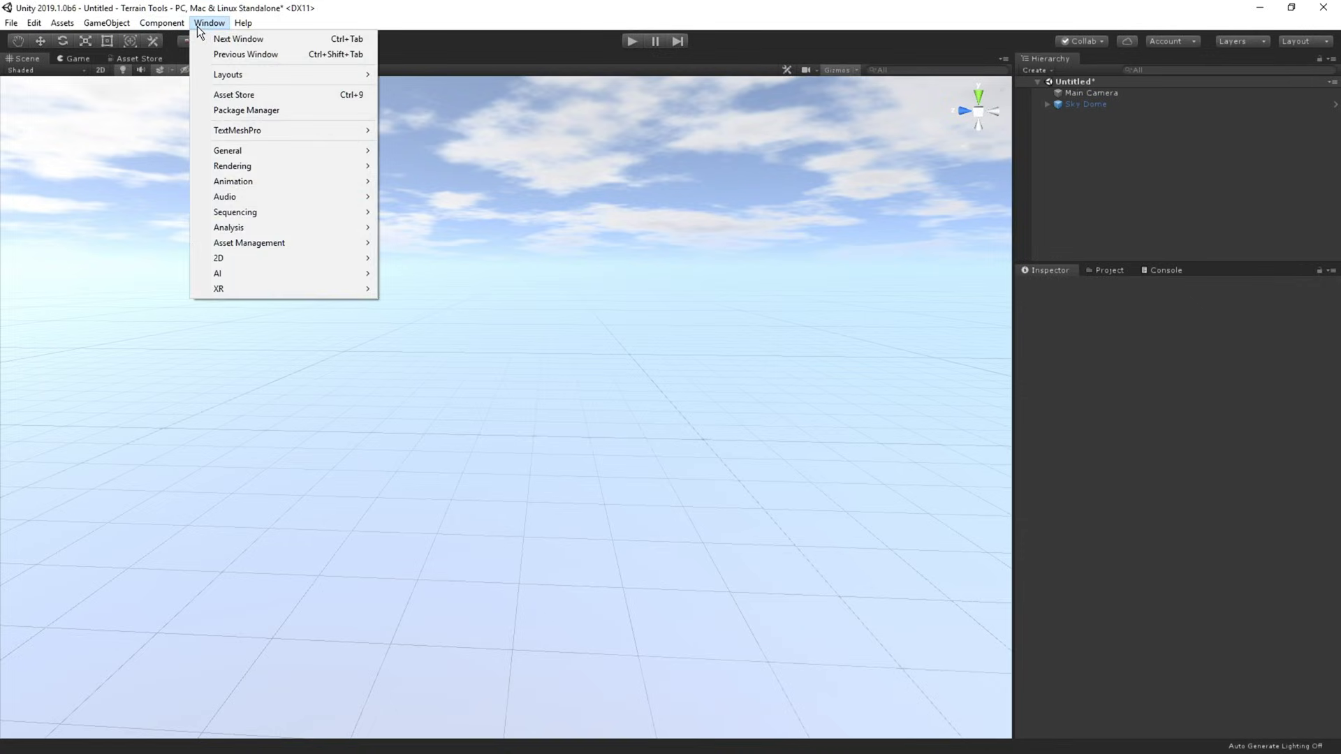
{"action": "left_click", "coordinate": [296, 112]}
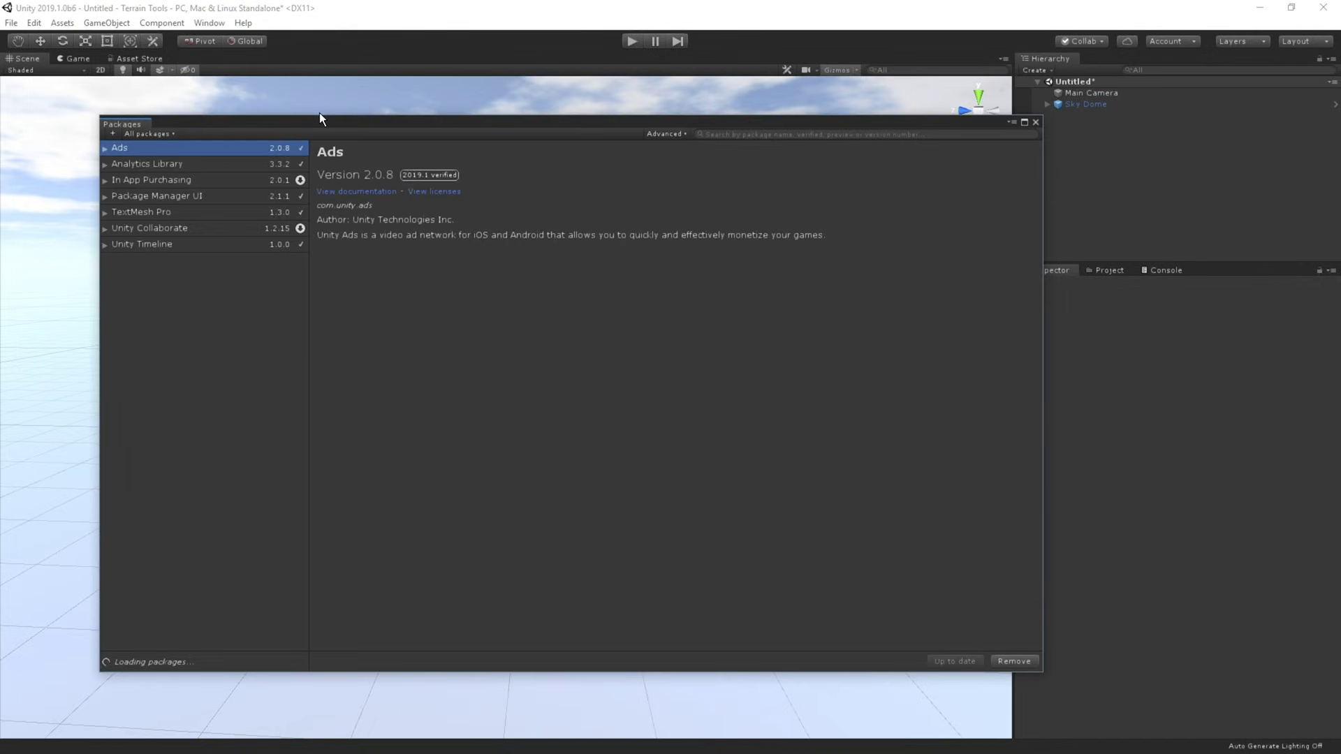
{"action": "left_click", "coordinate": [668, 134]}
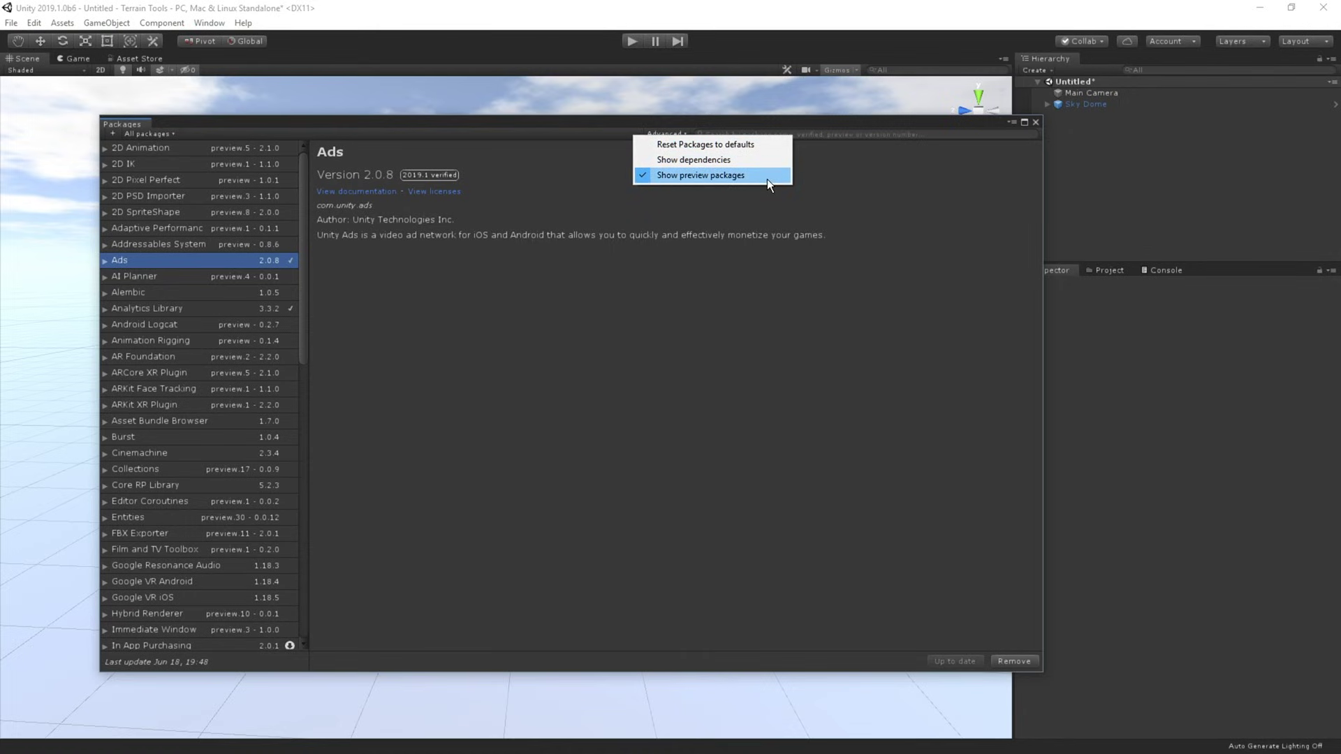
{"action": "left_click_drag", "start_coordinate": [303, 294], "coordinate": [312, 551]}
{"action": "left_click", "coordinate": [185, 427]}
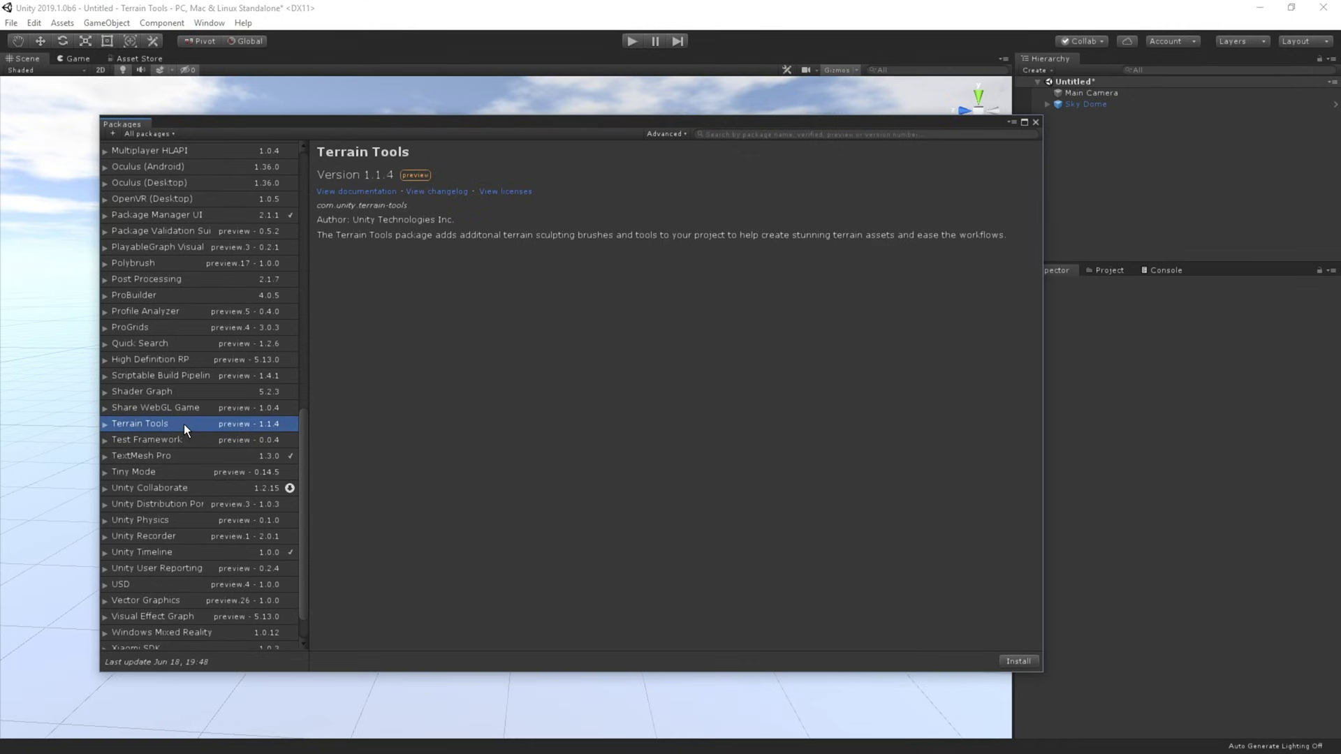
{"action": "left_click", "coordinate": [1037, 663]}
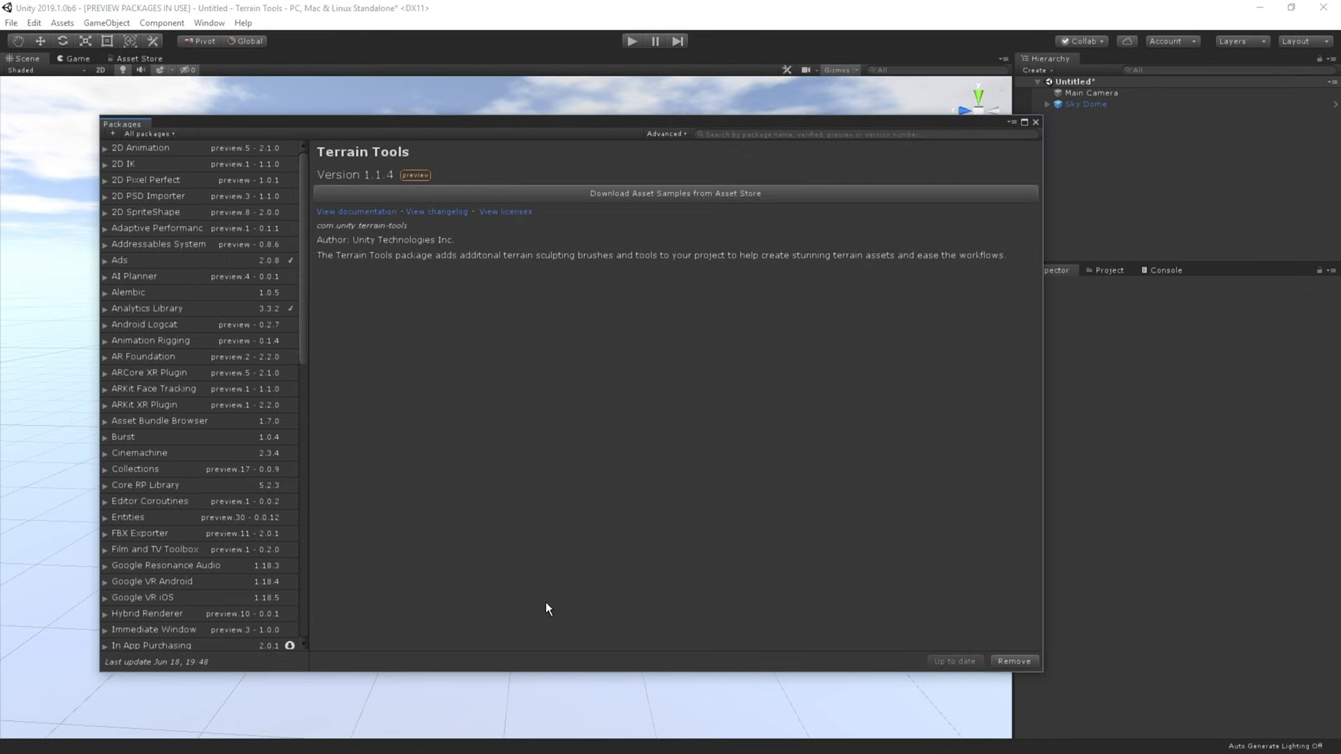
Open the package's asset samples in the Asset Store and import the Terrain Tools Sample Asset Pack
{"action": "left_click", "coordinate": [803, 199]}
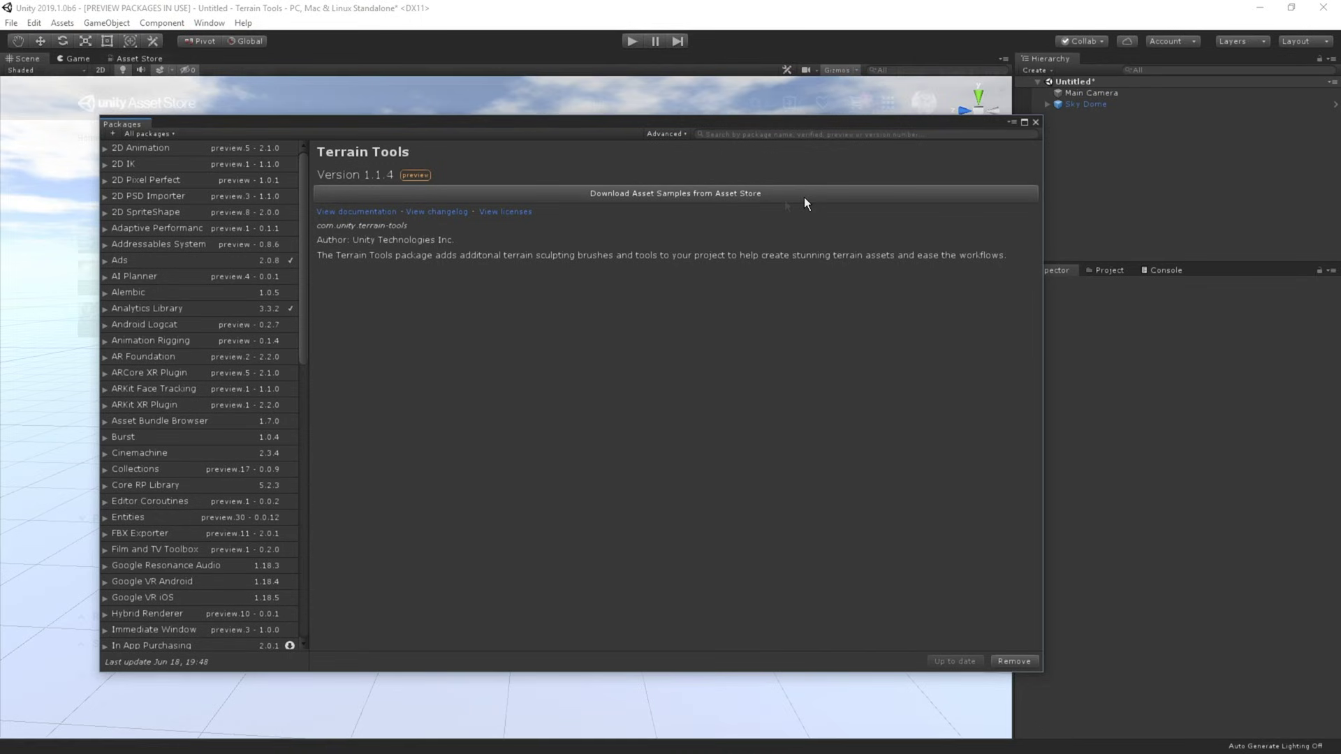
{"action": "left_click_drag", "start_coordinate": [641, 122], "coordinate": [997, 689]}
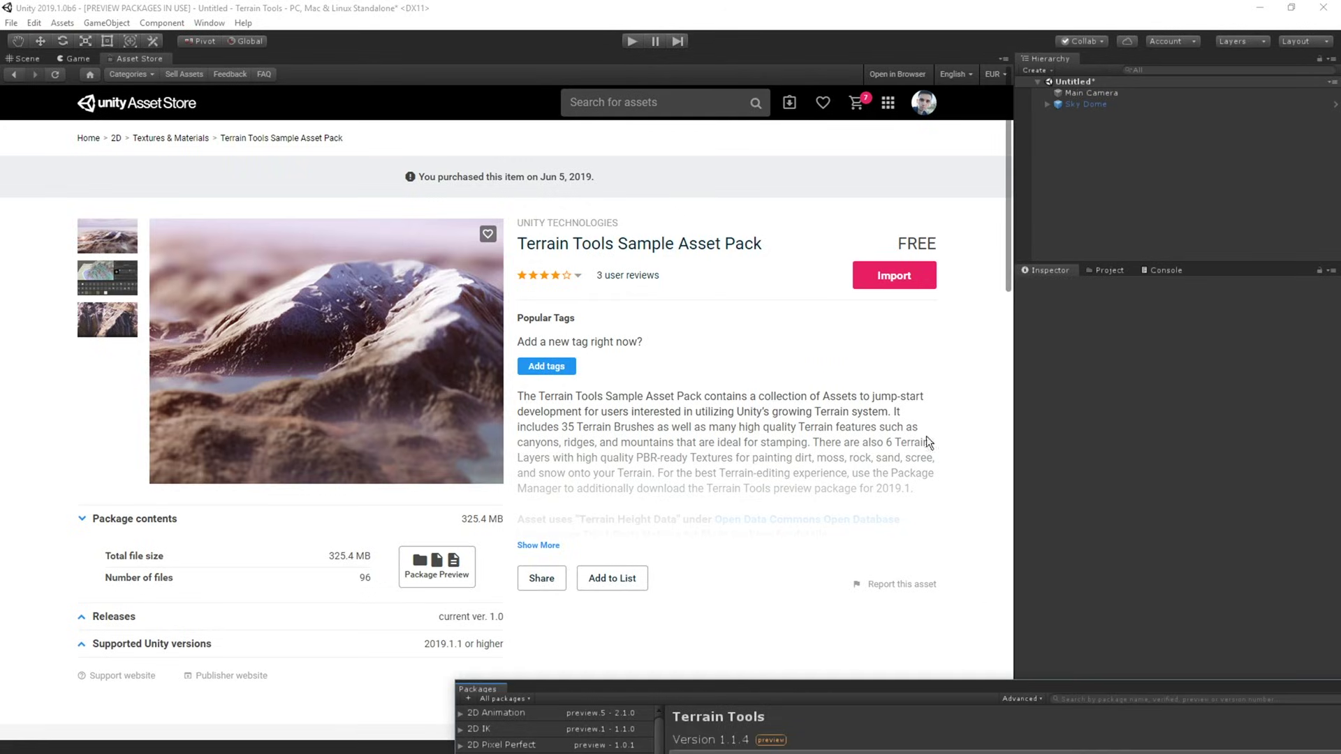
{"action": "left_click", "coordinate": [898, 282]}
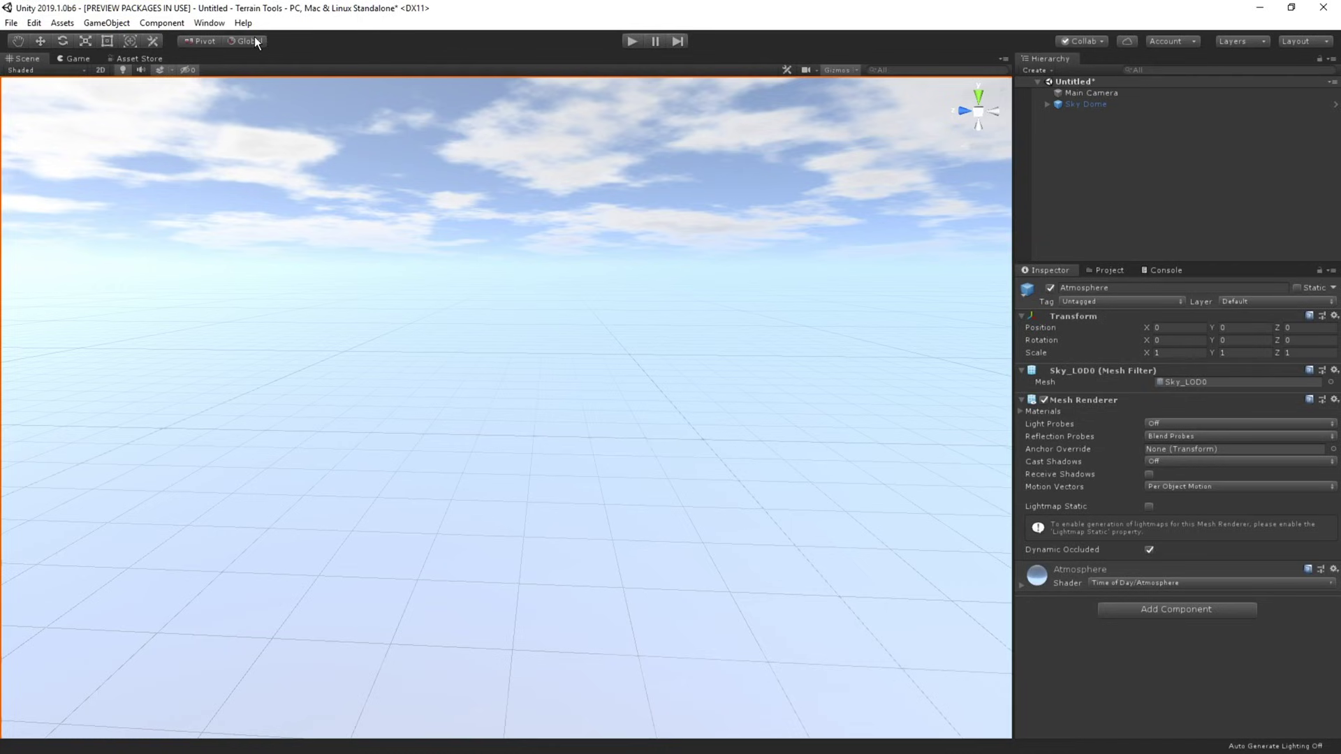
Open the Terrain Toolbox for creating a new terrain
{"action": "left_click", "coordinate": [210, 23]}
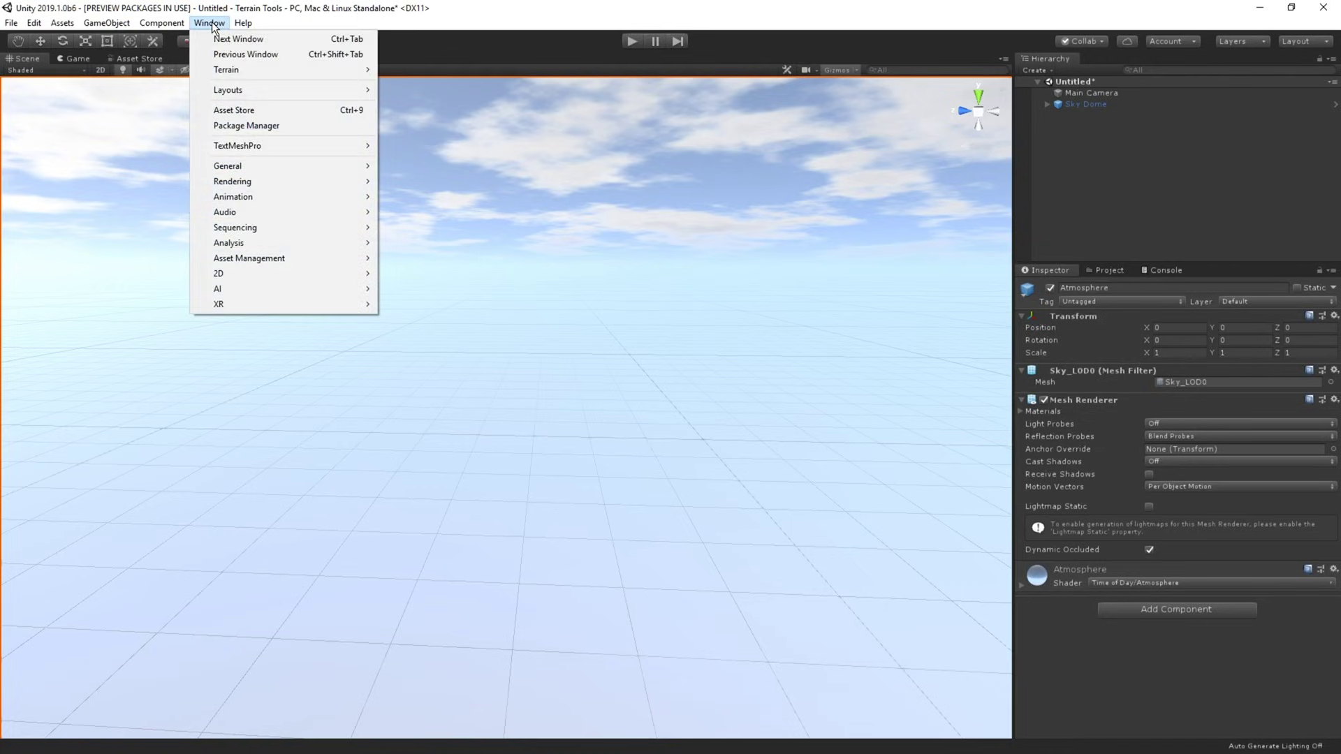
{"action": "mouse_move", "coordinate": [267, 72]}
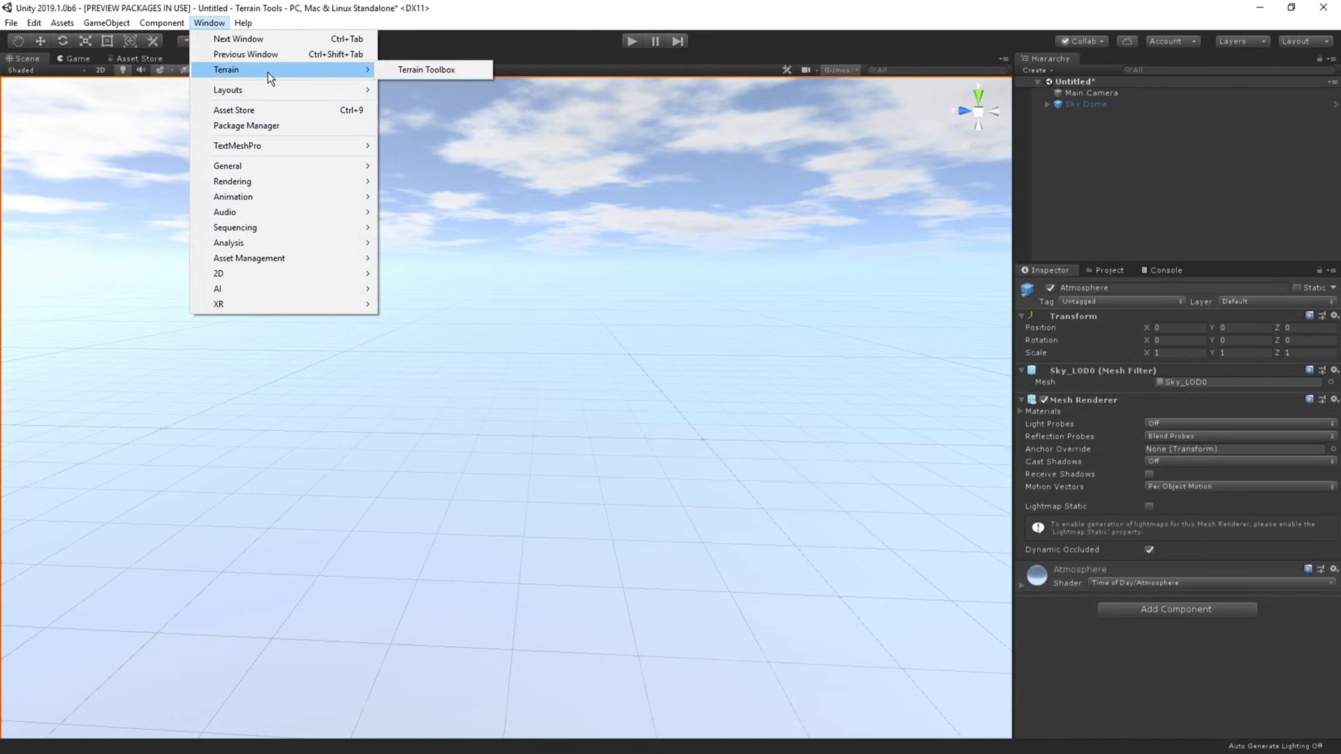
{"action": "left_click", "coordinate": [404, 69]}
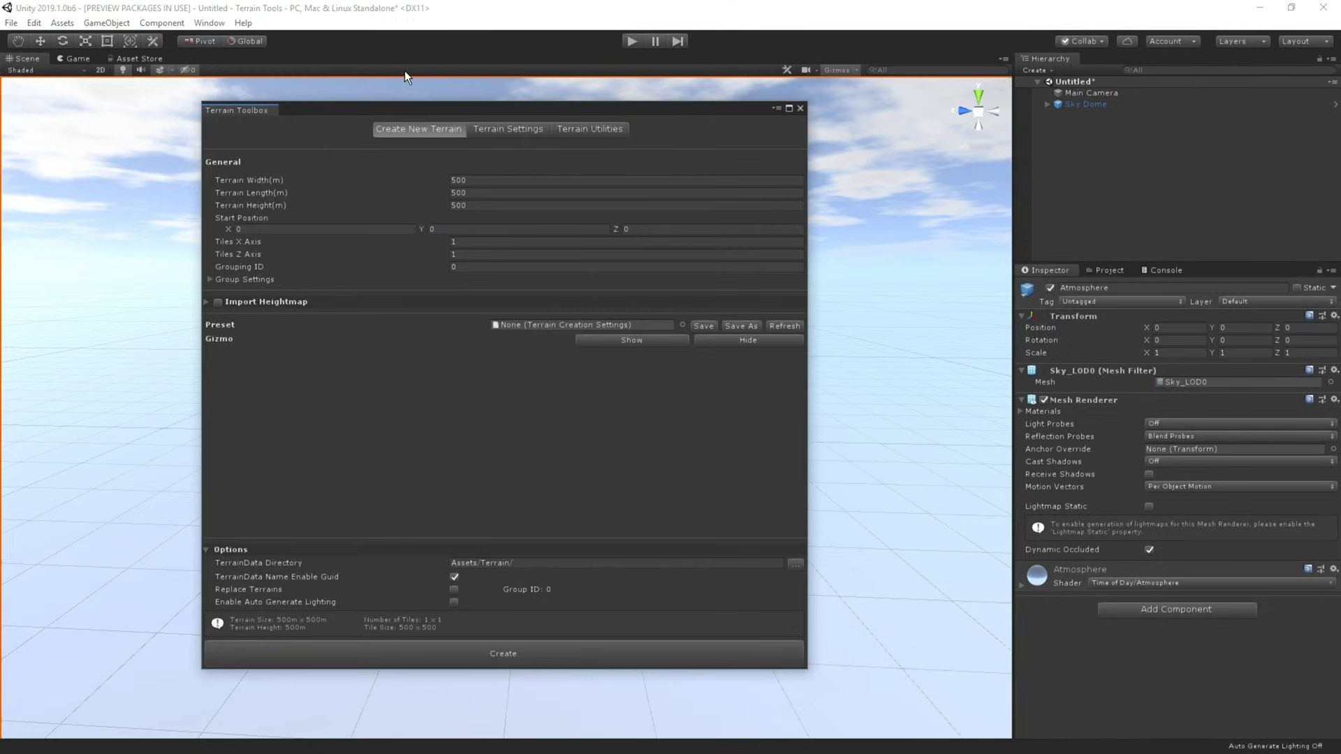
Set the new terrain's width and length to 1000 m and check its group settings
{"action": "left_click", "coordinate": [515, 179]}
{"action": "type", "text": "1000"}
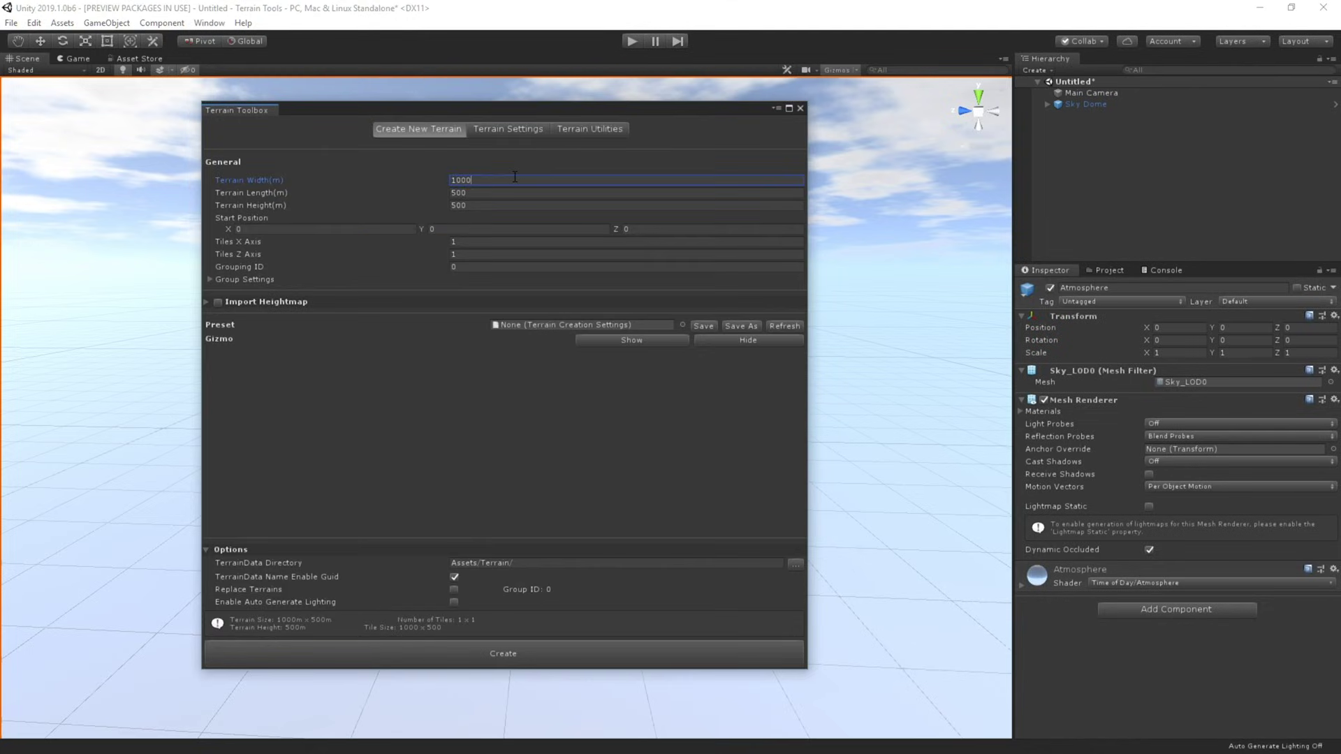
{"action": "key", "text": "Tab"}
{"action": "type", "text": "1000"}
{"action": "key", "text": "Tab"}
{"action": "key", "text": "Tab"}
{"action": "key", "text": "Tab"}
{"action": "key", "text": "Tab"}
{"action": "key", "text": "Tab"}
{"action": "key", "text": "Tab"}
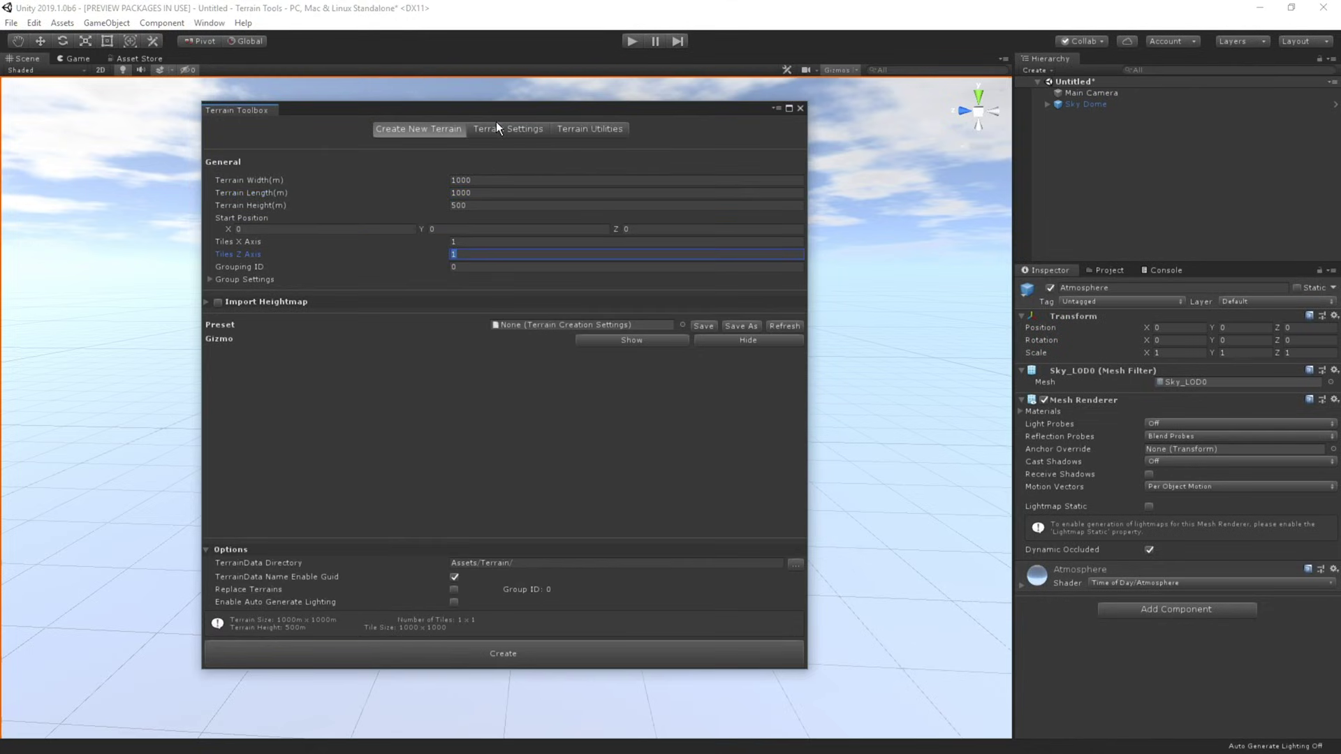
{"action": "left_click", "coordinate": [207, 284]}
{"action": "left_click", "coordinate": [208, 284]}
Examine the Basic Settings and Trees & Details groups in the toolbox's terrain settings
{"action": "left_click", "coordinate": [502, 129]}
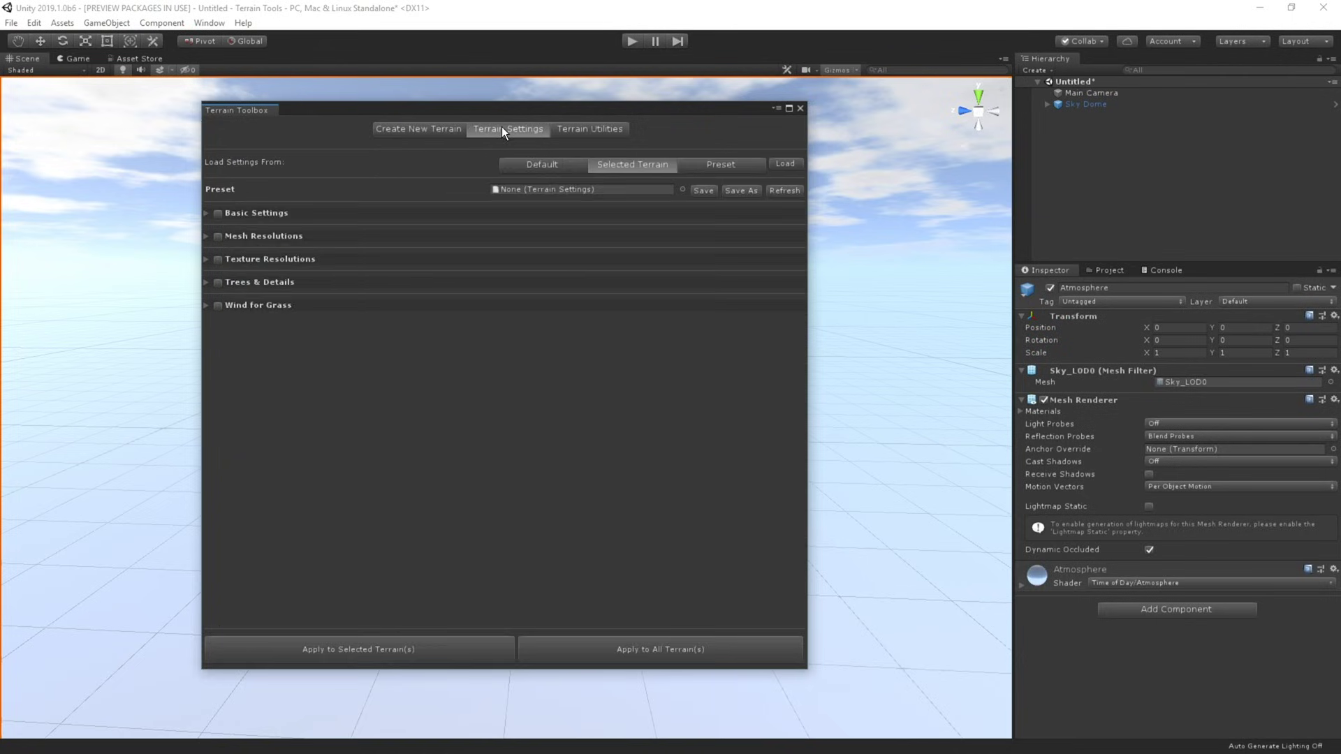
{"action": "left_click", "coordinate": [207, 213]}
{"action": "left_click", "coordinate": [215, 214]}
{"action": "left_click", "coordinate": [216, 214]}
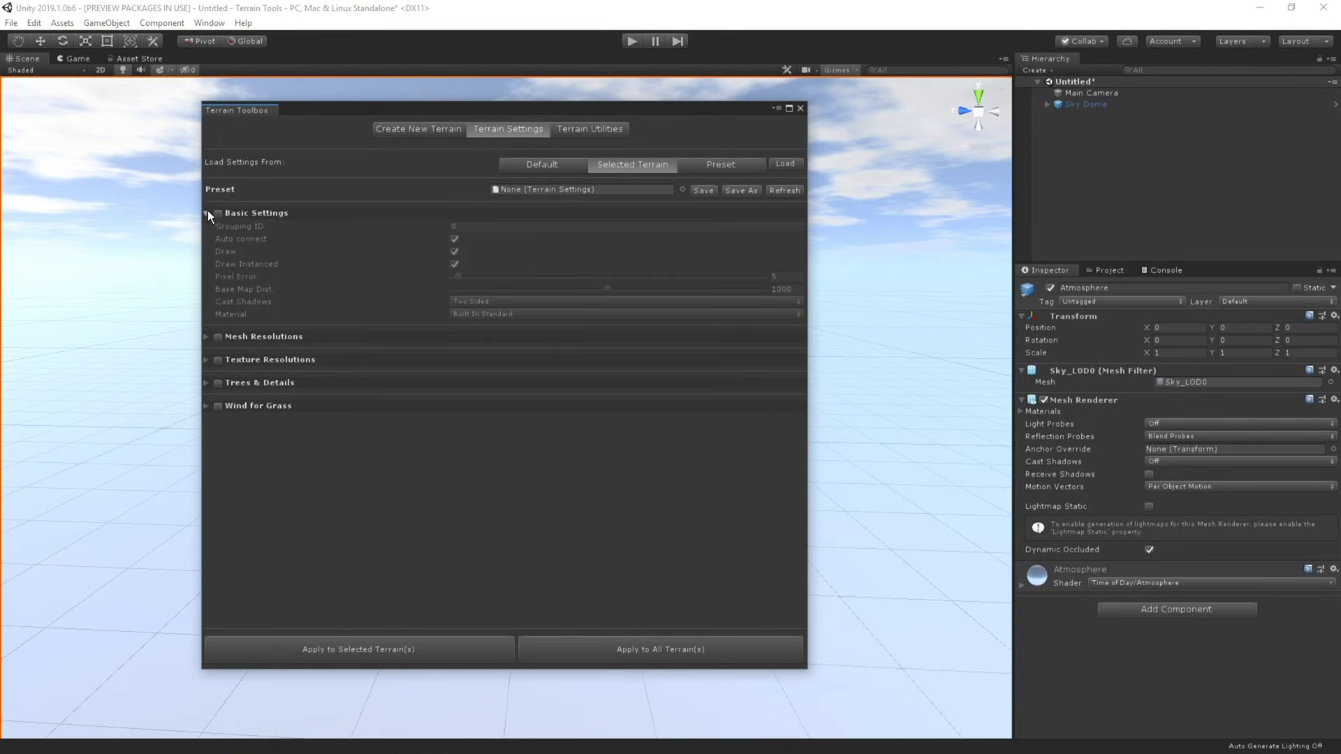
{"action": "left_click", "coordinate": [207, 213]}
{"action": "left_click", "coordinate": [208, 282]}
{"action": "left_click", "coordinate": [209, 282]}
Create a single-tile terrain 500 m wide, 500 m long and 500 m high, and close the Terrain Toolbox
{"action": "left_click", "coordinate": [419, 129]}
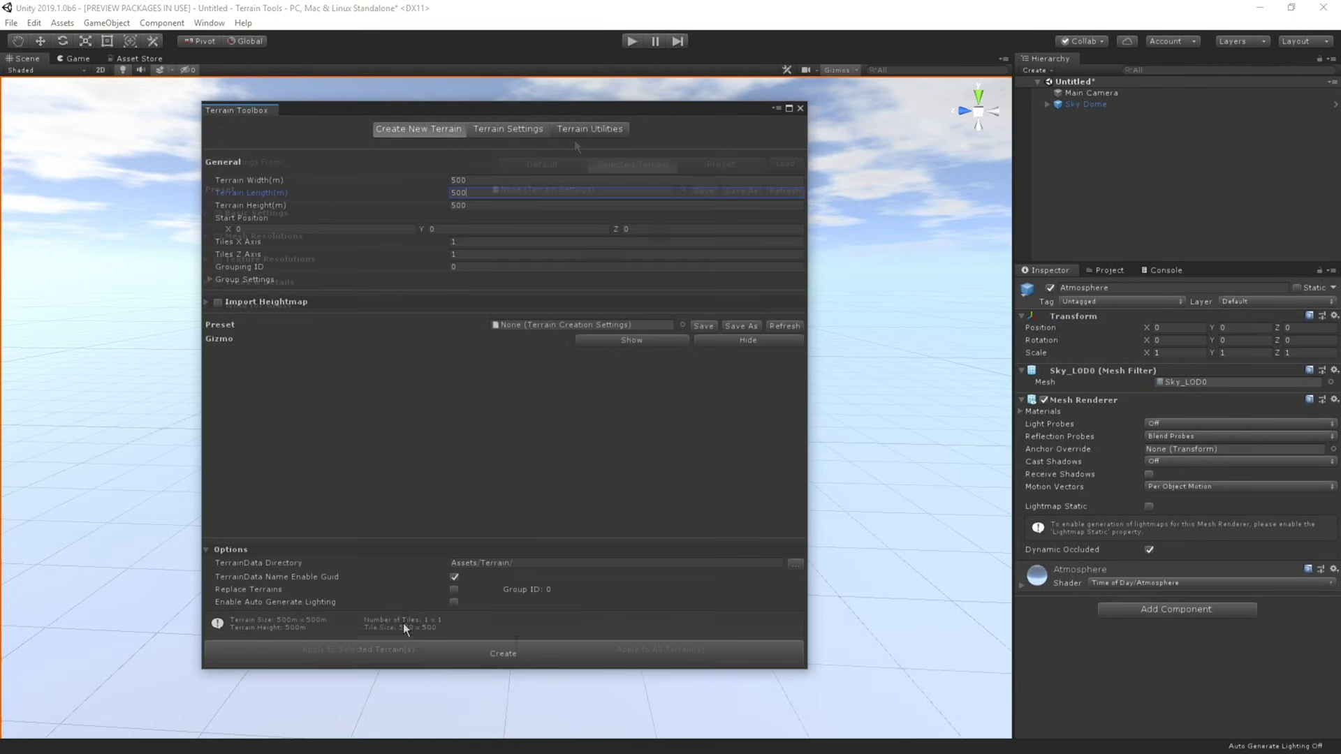
{"action": "left_click", "coordinate": [400, 644]}
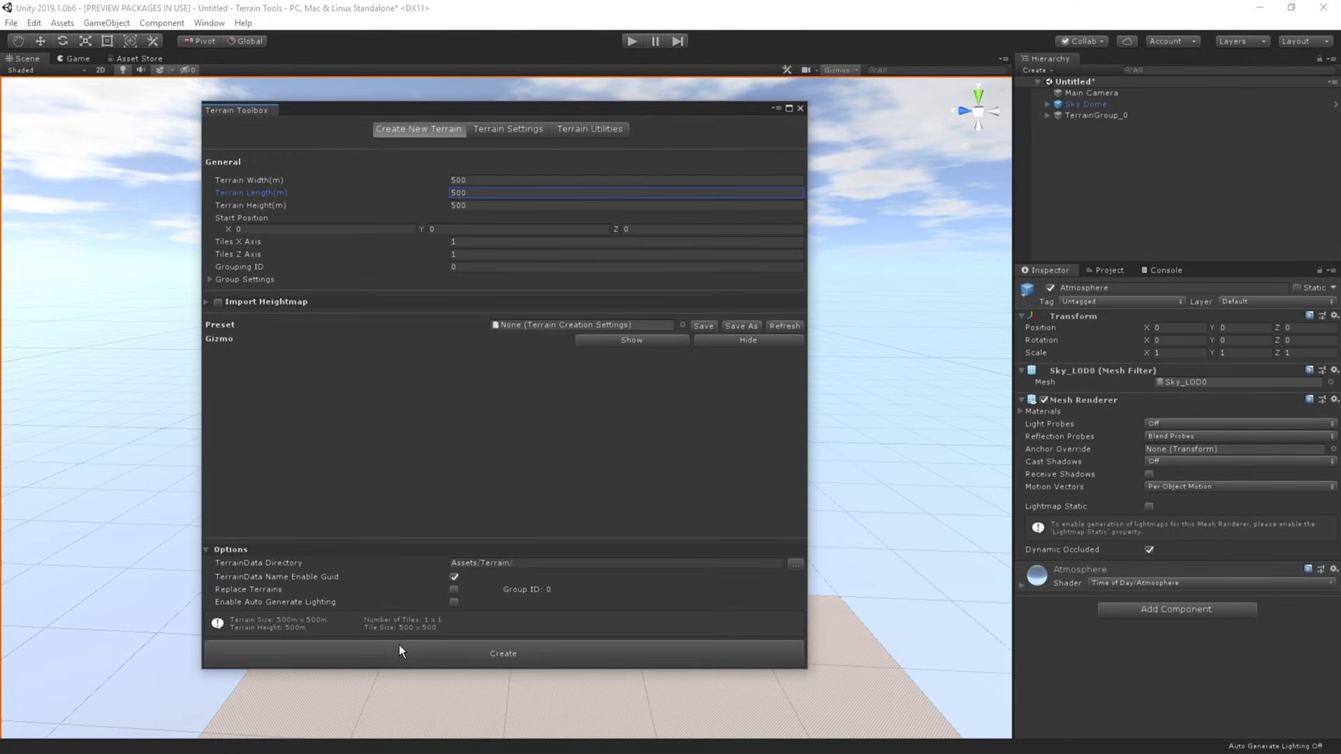
{"action": "left_click", "coordinate": [800, 109]}
Select the terrain tile inside TerrainGroup_0 to show its Terrain component settings
{"action": "left_click_drag", "start_coordinate": [873, 510], "coordinate": [429, 475], "text": "alt"}
{"action": "left_click", "coordinate": [1046, 114]}
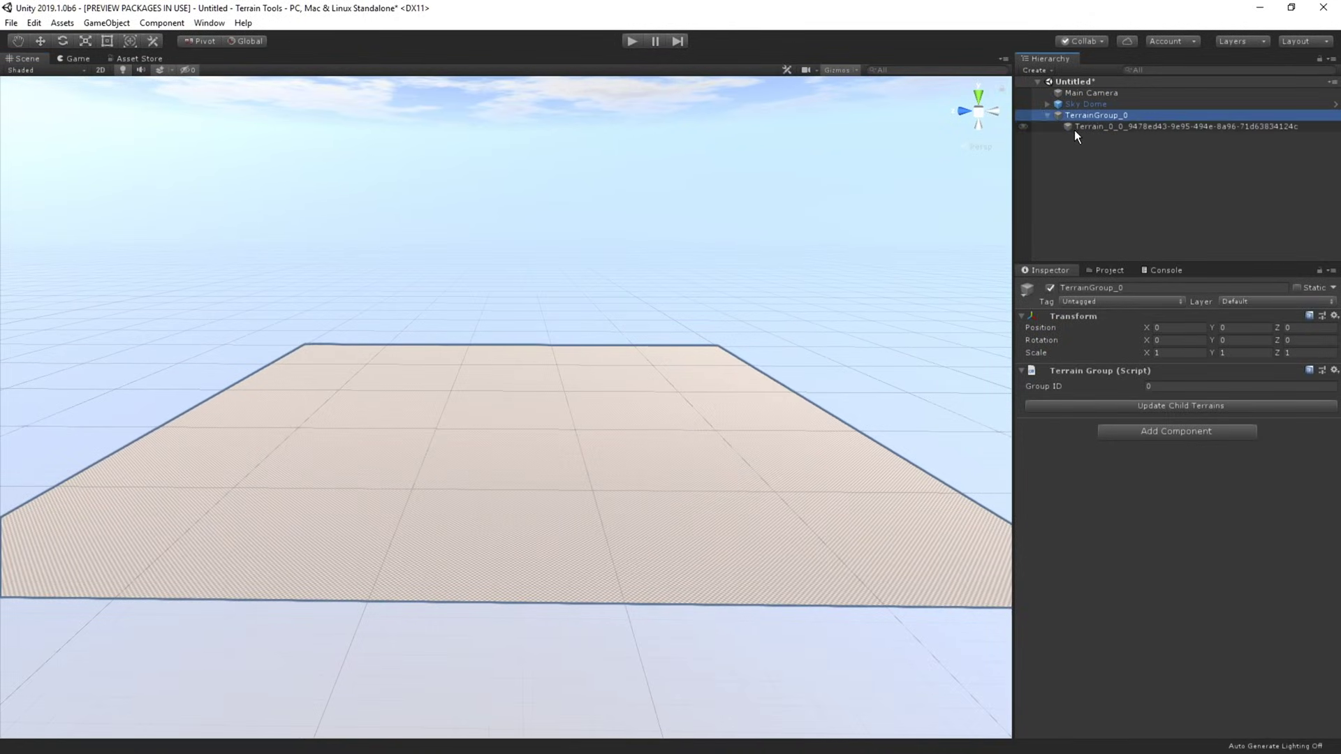
{"action": "left_click", "coordinate": [1074, 130]}
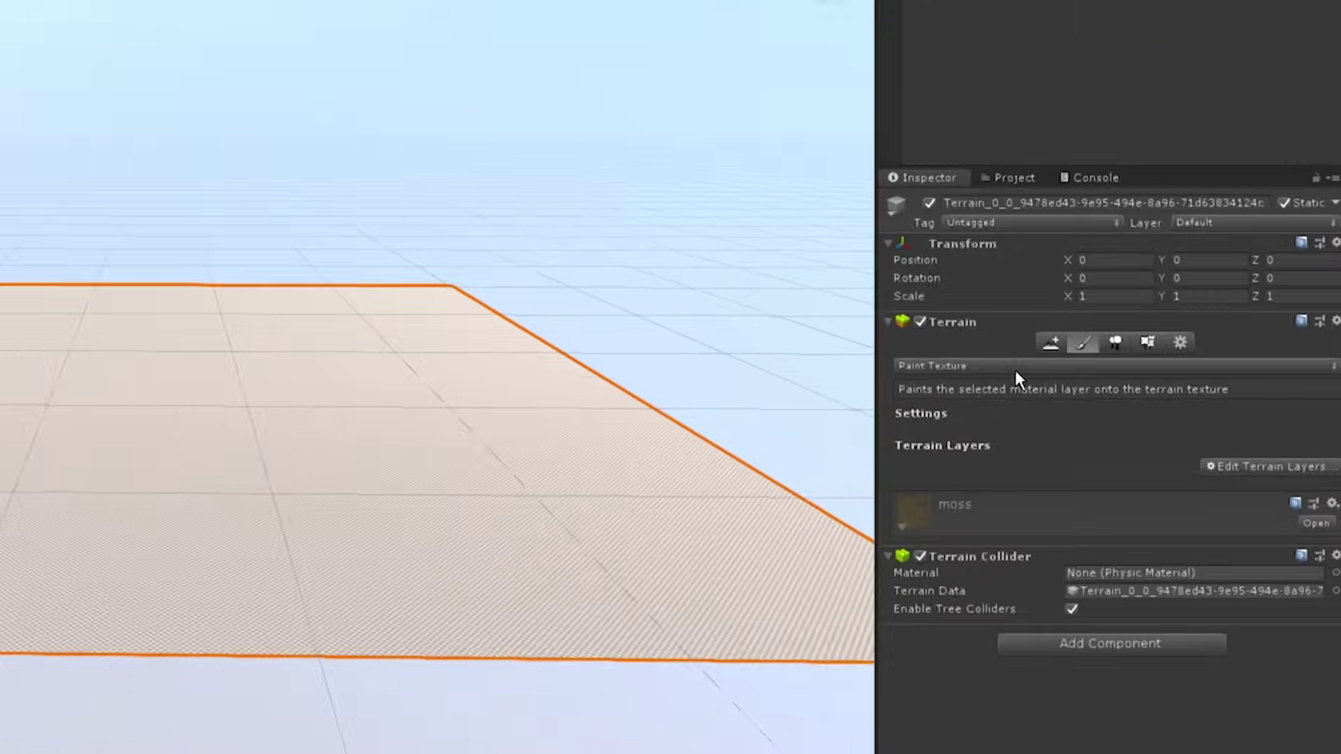
Switch the terrain paint tool to Raise or Lower Terrain and choose the terrainstamp_island01 brush
{"action": "left_click", "coordinate": [1110, 403]}
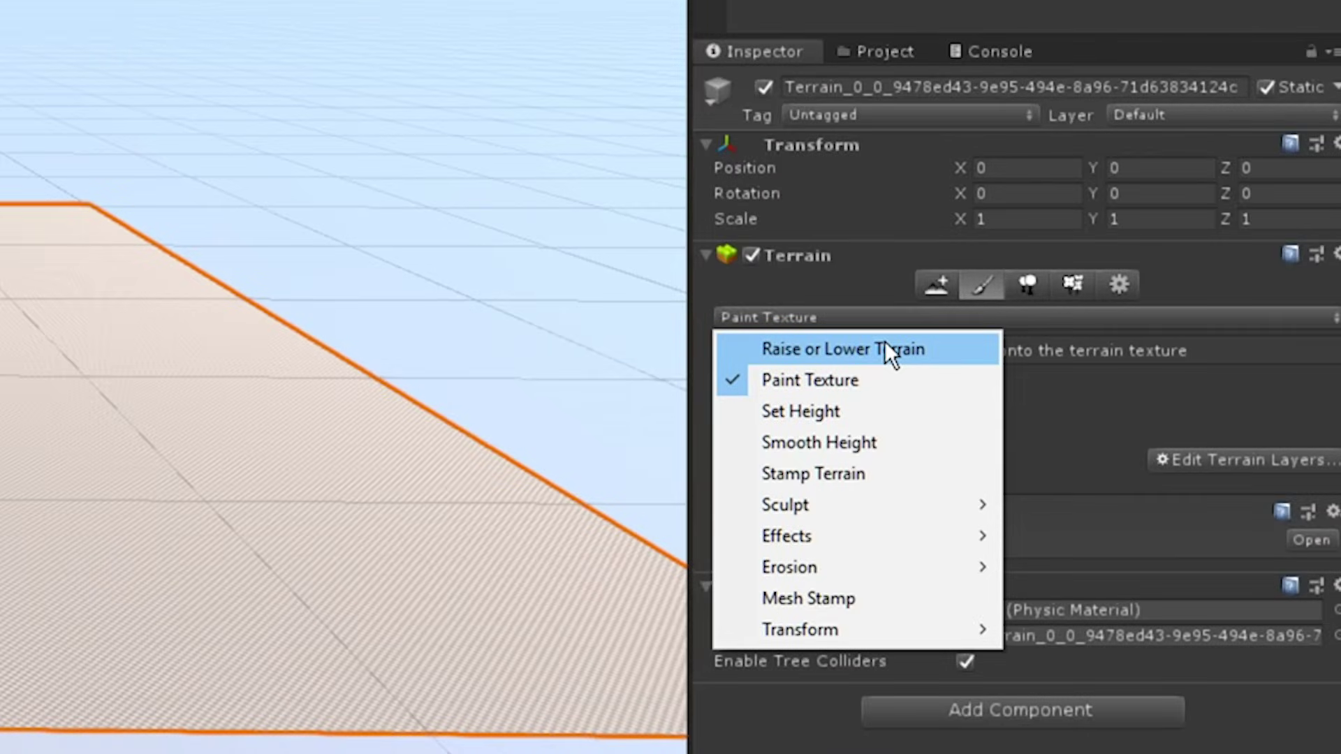
{"action": "mouse_move", "coordinate": [932, 505]}
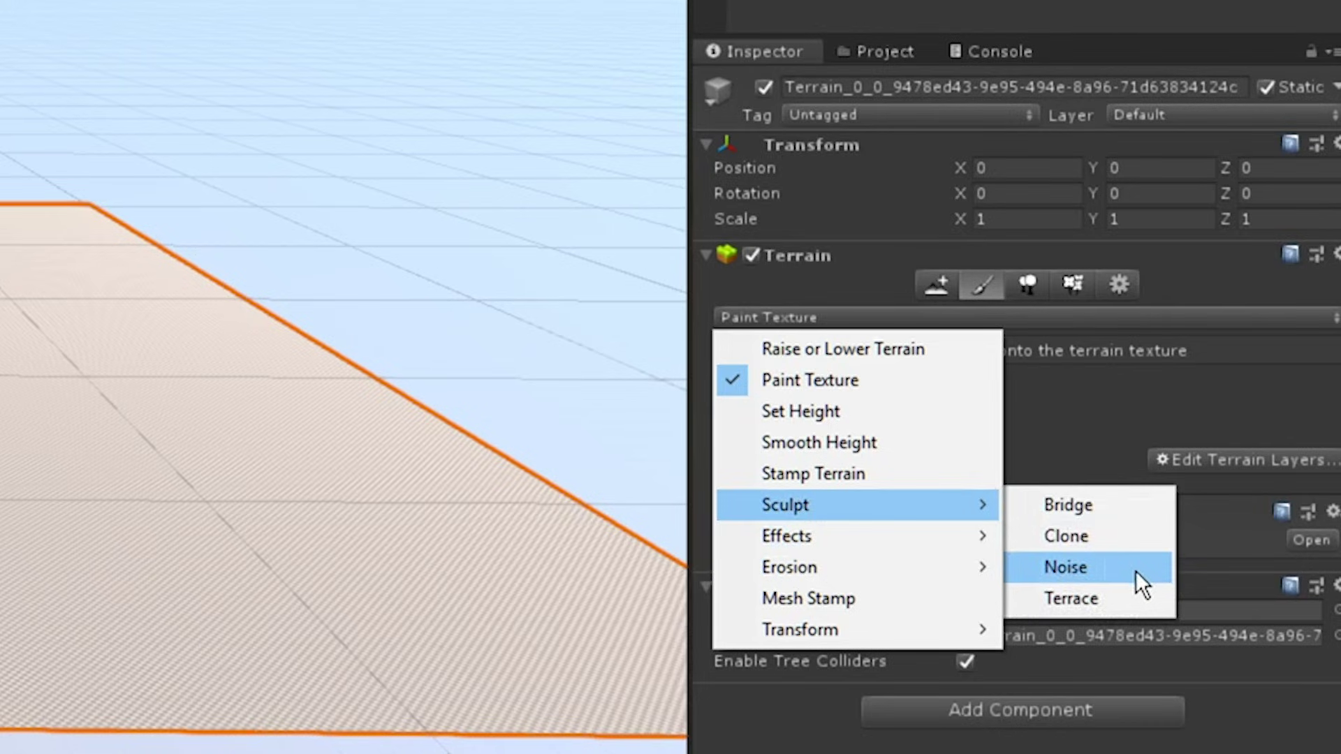
{"action": "mouse_move", "coordinate": [862, 573]}
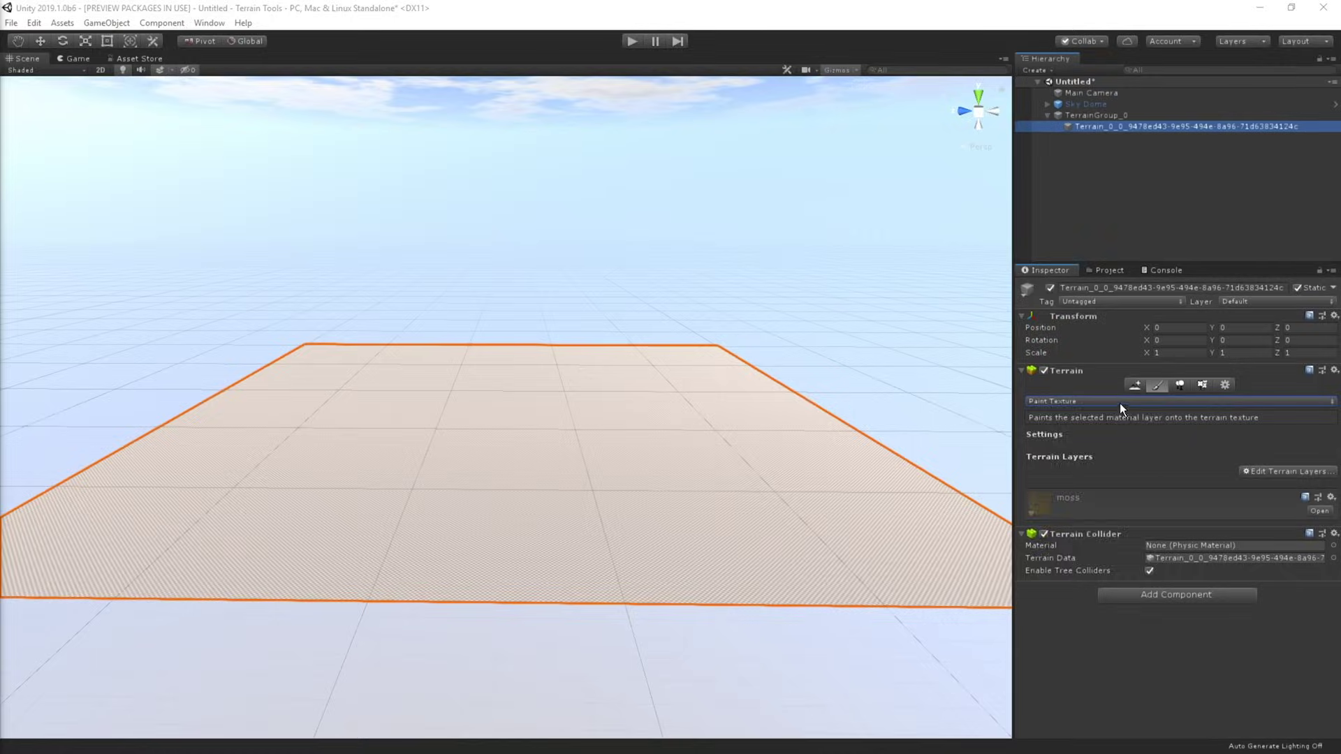
{"action": "left_click", "coordinate": [906, 323]}
{"action": "left_click", "coordinate": [1137, 418]}
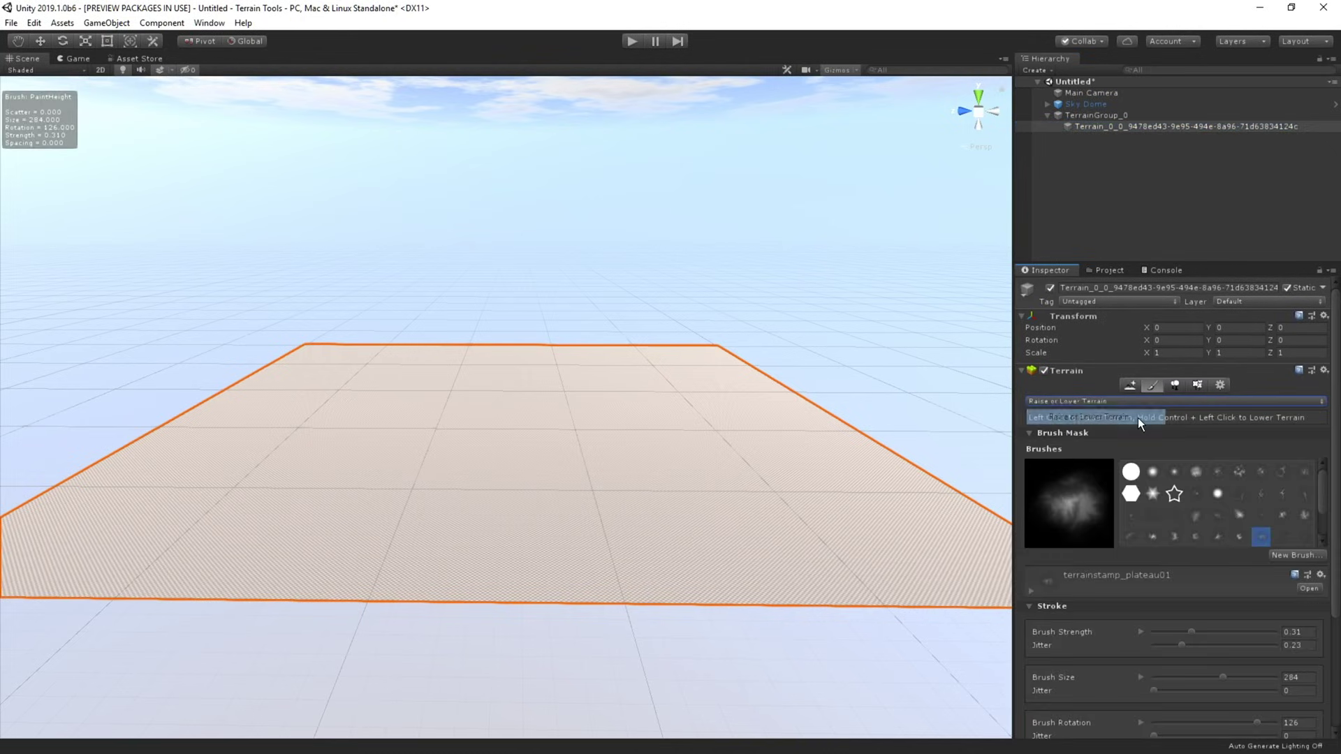
{"action": "left_click", "coordinate": [1154, 535]}
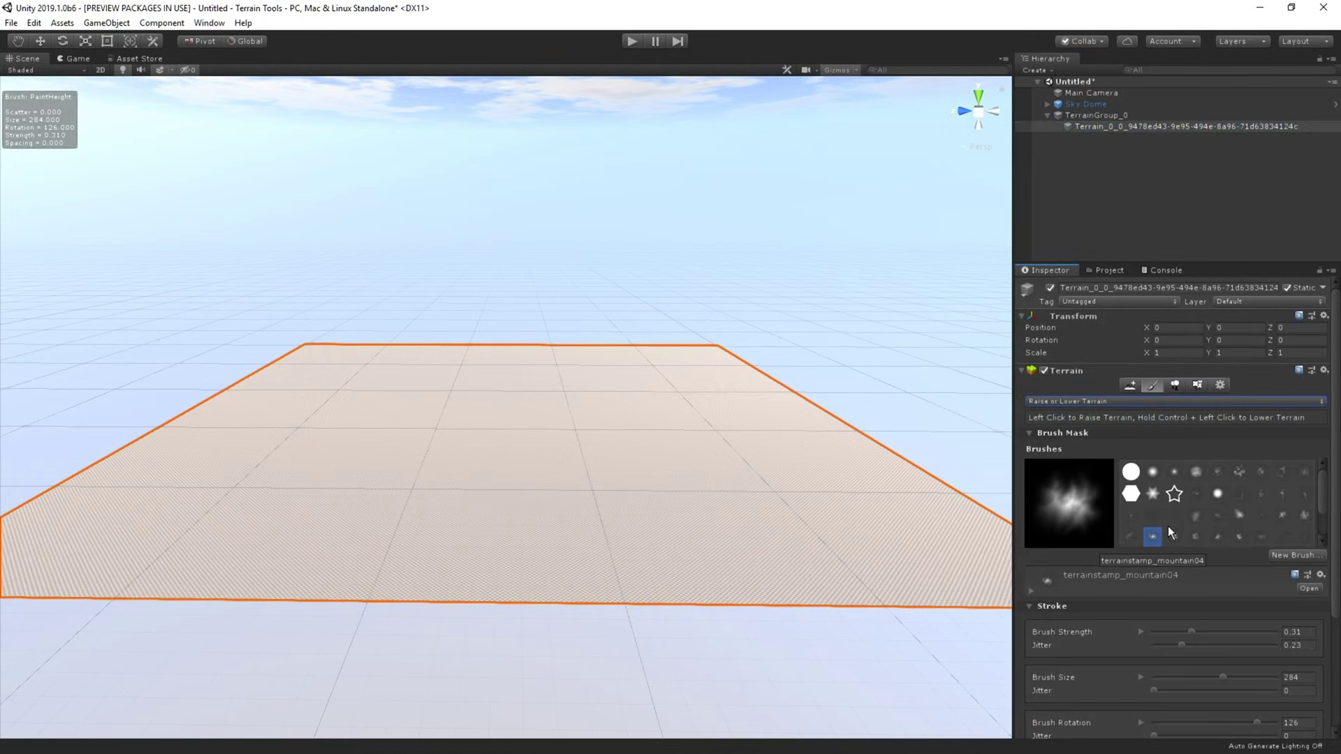
{"action": "left_click", "coordinate": [1199, 515]}
{"action": "left_click", "coordinate": [1217, 514]}
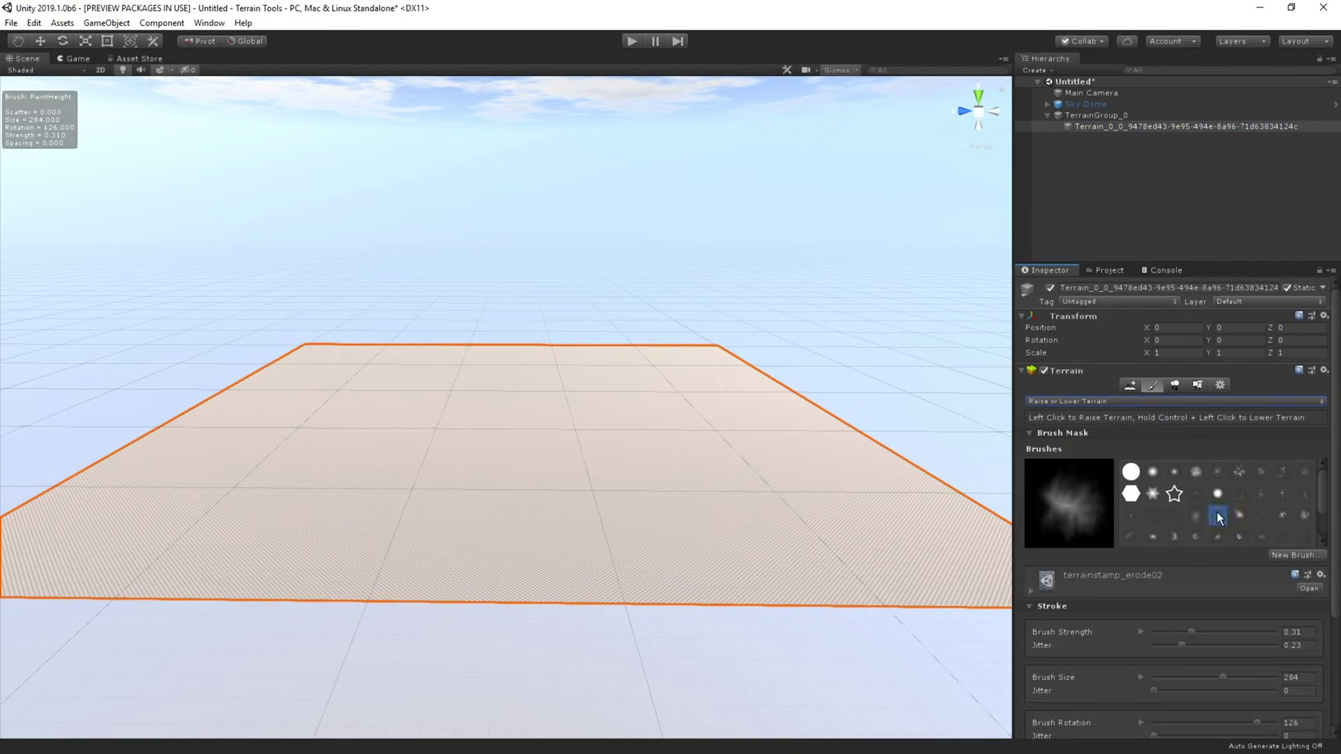
{"action": "left_click", "coordinate": [1261, 515]}
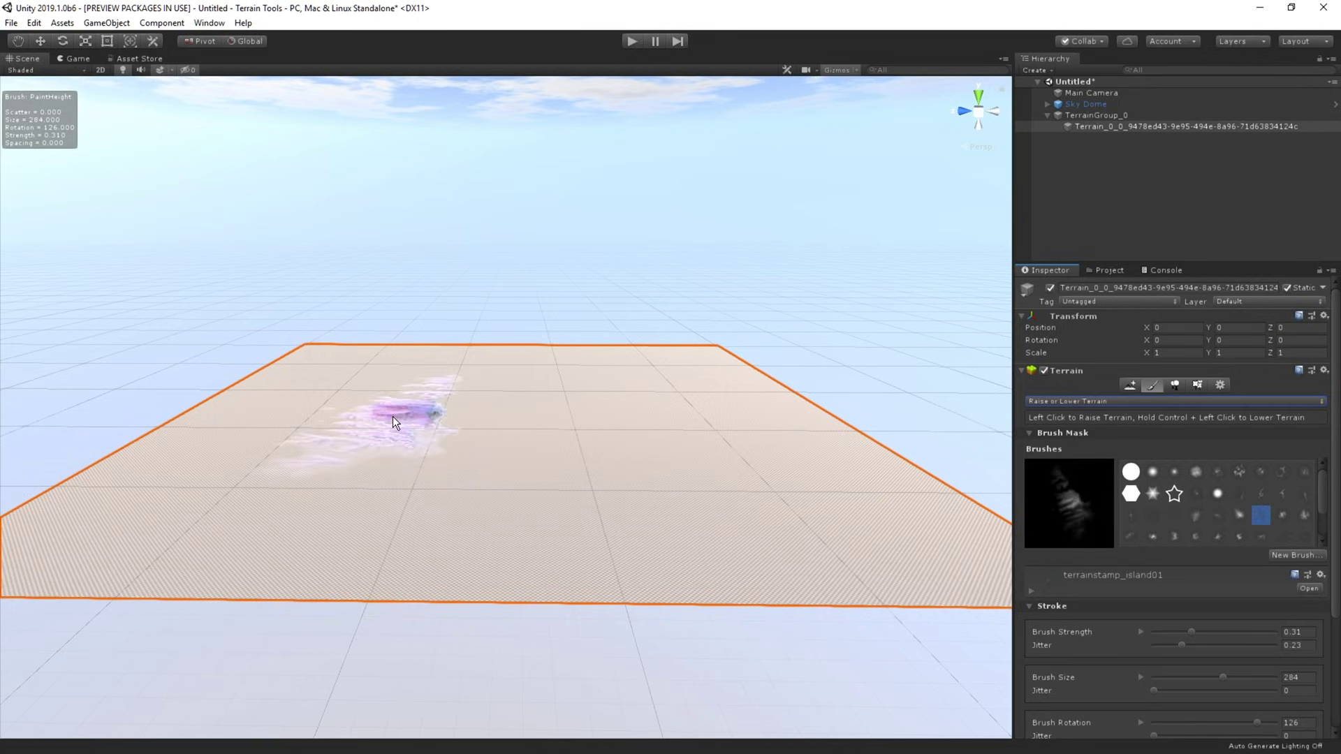
Raise mountains across the terrain with stamp brushes, including terrainstamp_mountain05 at brush size 500
{"action": "mouse_move", "coordinate": [392, 416]}
{"action": "left_mouse_down"}
{"action": "mouse_move", "coordinate": [555, 438]}
{"action": "mouse_move", "coordinate": [505, 425]}
{"action": "mouse_move", "coordinate": [459, 469]}
{"action": "mouse_move", "coordinate": [404, 451]}
{"action": "left_mouse_up"}
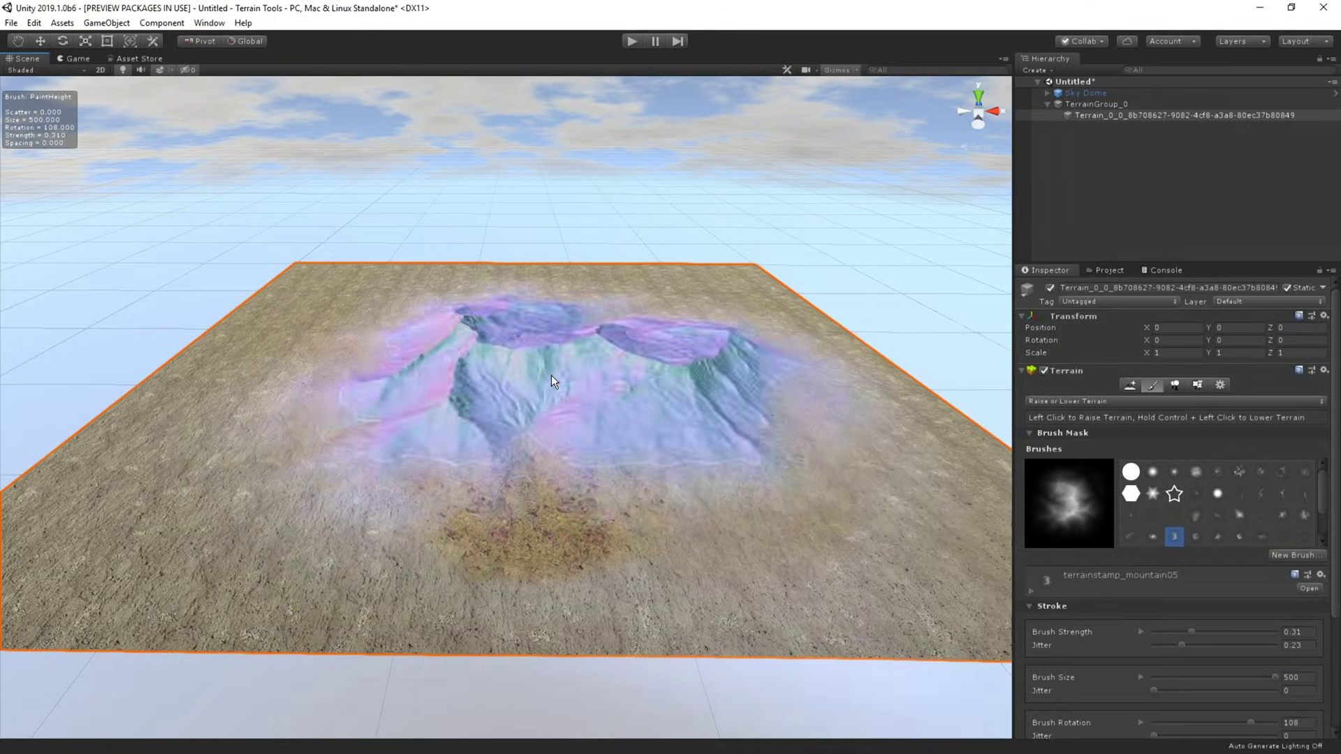
{"action": "scroll", "coordinate": [551, 376], "scroll_direction": "up", "scroll_amount": 3}
{"action": "right_click_drag", "start_coordinate": [688, 557], "coordinate": [800, 306]}
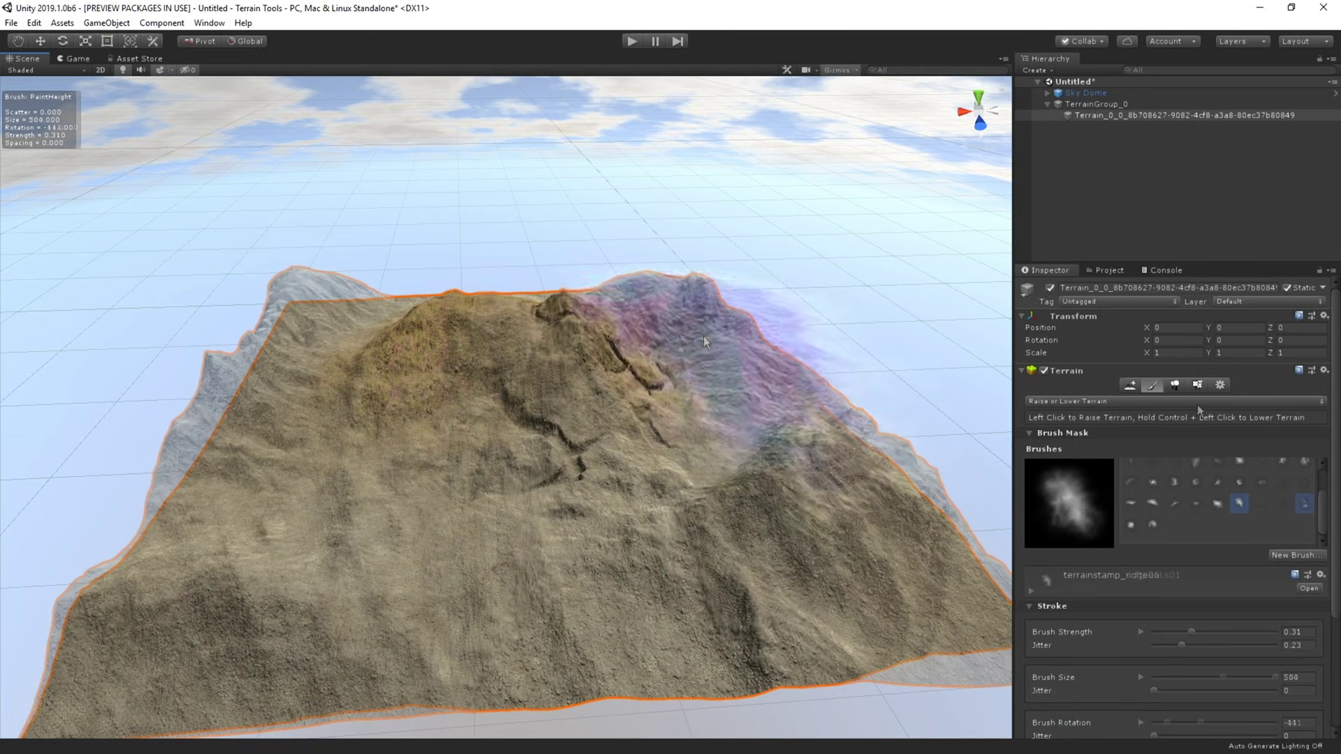
Switch to the Noise sculpt tool, set brush size 201 and rotation -133, and pick the soft round brush
{"action": "left_click", "coordinate": [1195, 402]}
{"action": "mouse_move", "coordinate": [1084, 493]}
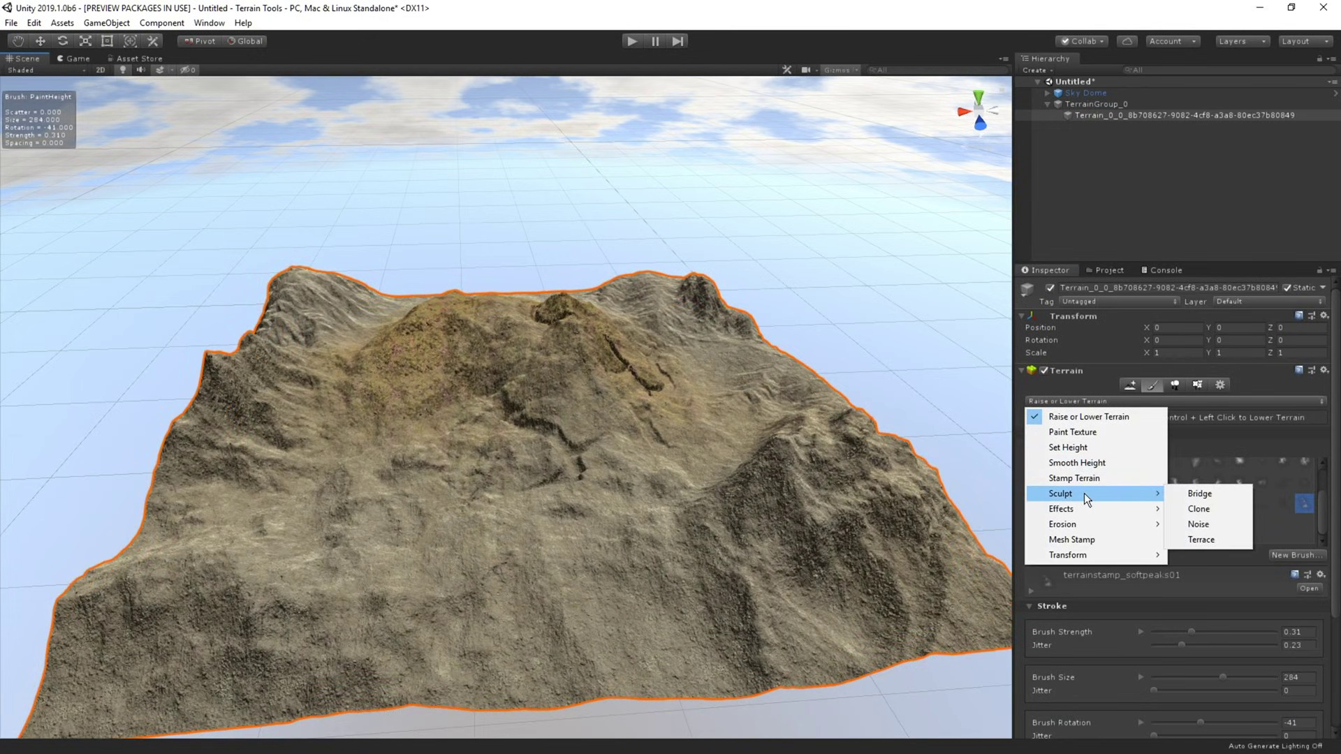
{"action": "left_click", "coordinate": [1198, 524]}
{"action": "scroll", "coordinate": [1239, 678], "scroll_direction": "down", "scroll_amount": 10}
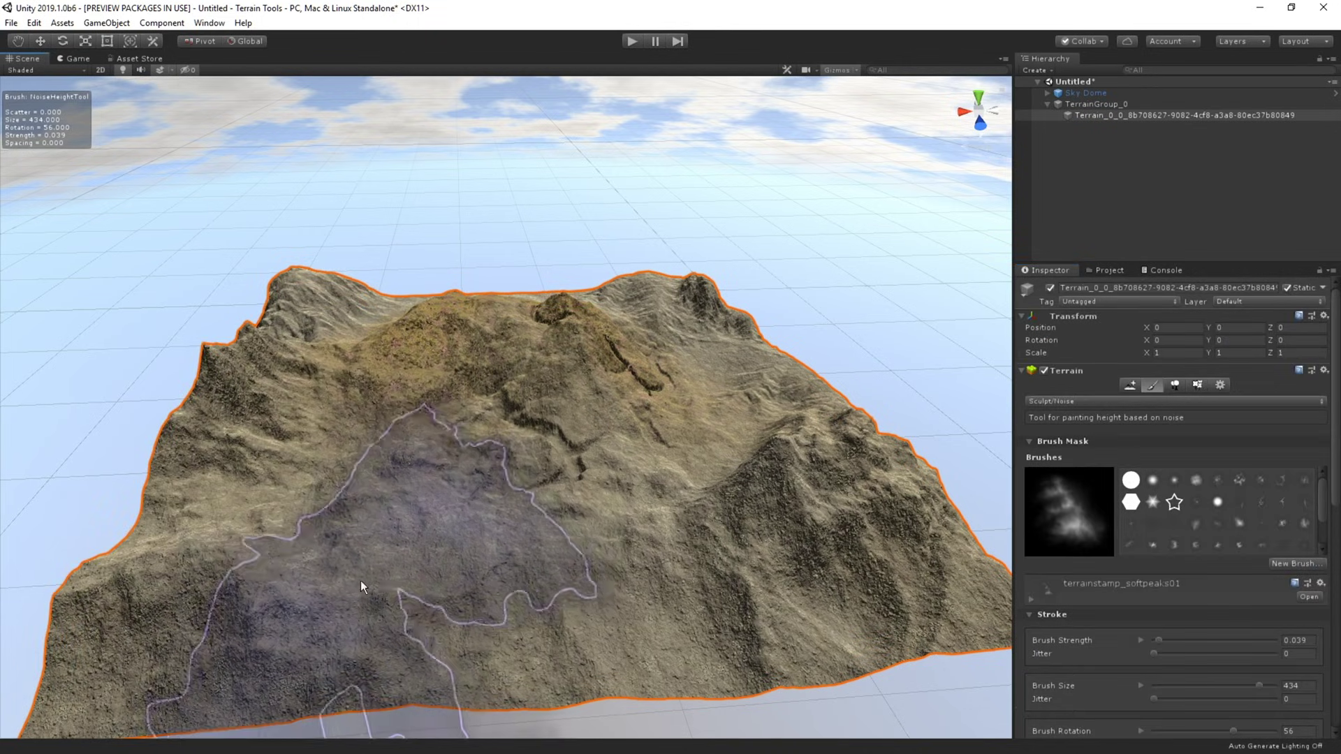
{"action": "left_click_drag", "start_coordinate": [1223, 686], "coordinate": [1202, 685]}
{"action": "left_click_drag", "start_coordinate": [1189, 730], "coordinate": [1170, 731]}
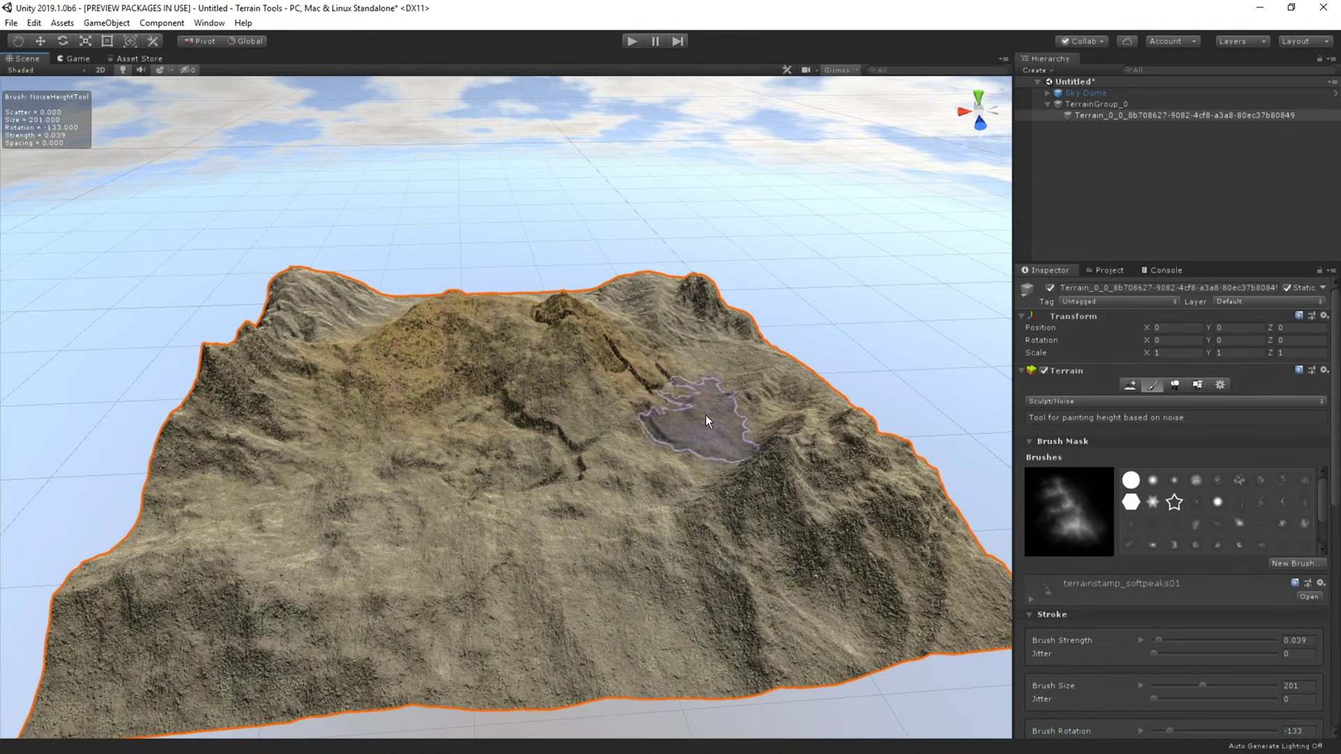
{"action": "left_click", "coordinate": [1152, 480]}
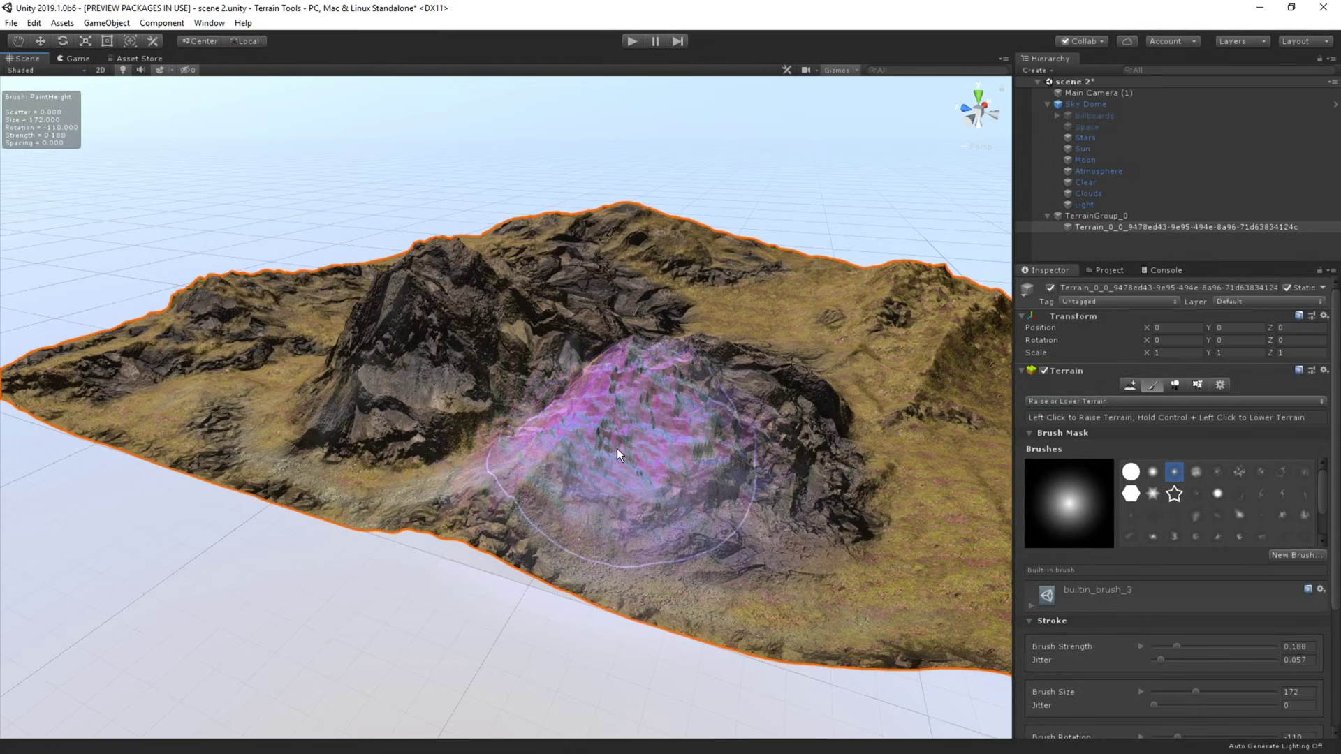
Open the Select Noise Height Brush shortcut for editing in the Terrain category of the Shortcuts manager
{"action": "left_click", "coordinate": [35, 22]}
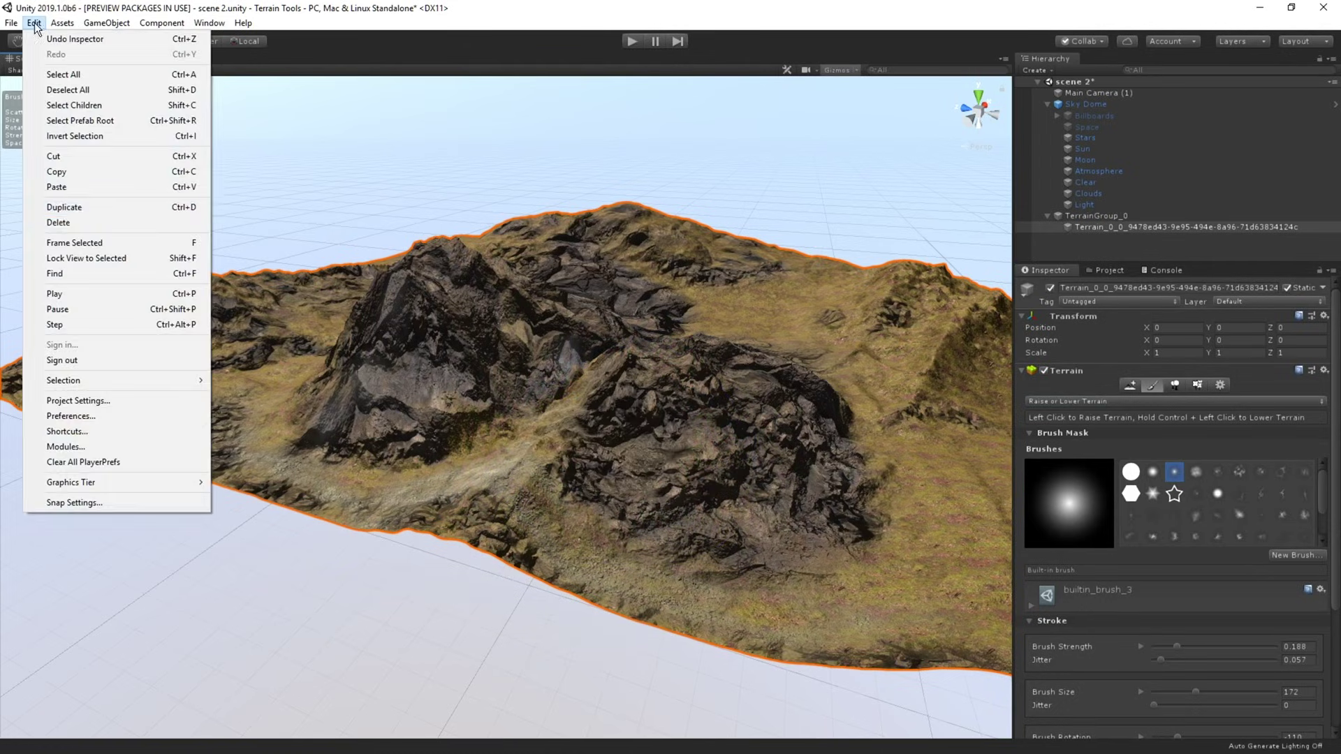
{"action": "left_click", "coordinate": [165, 431]}
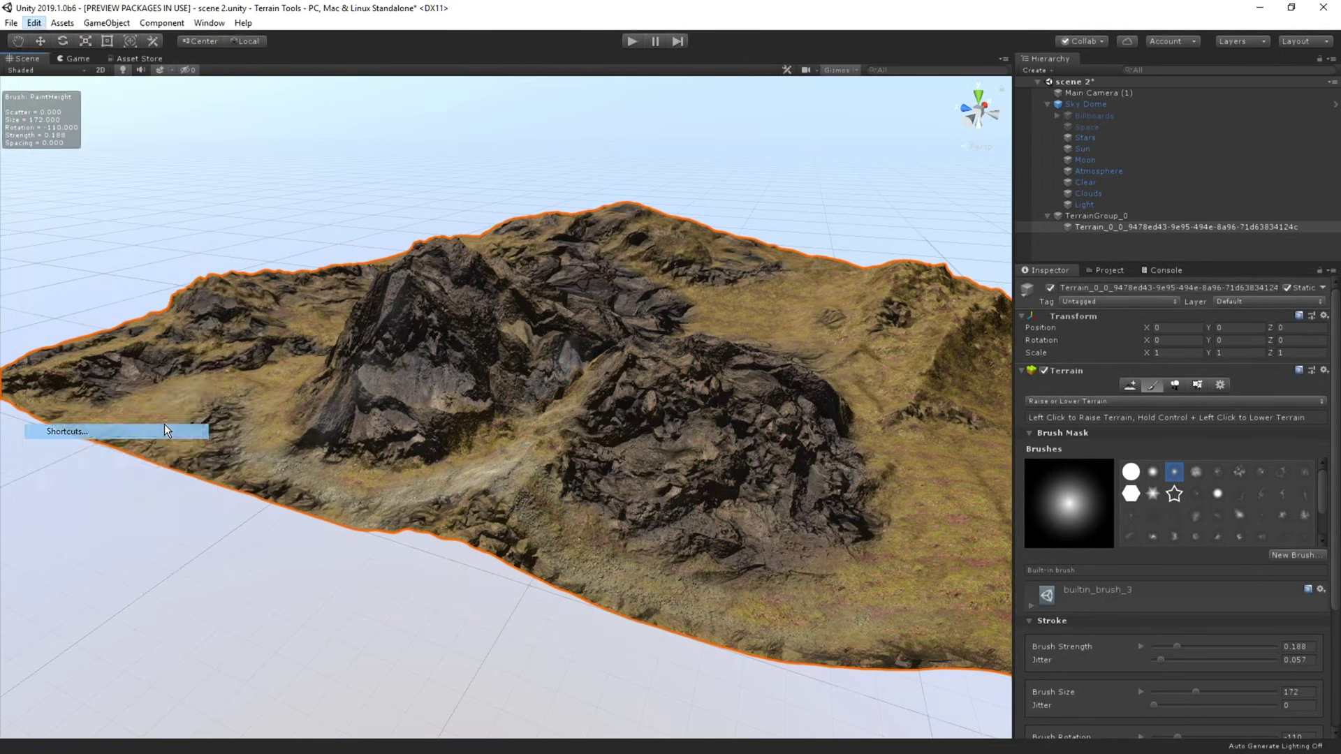
{"action": "left_click", "coordinate": [253, 425]}
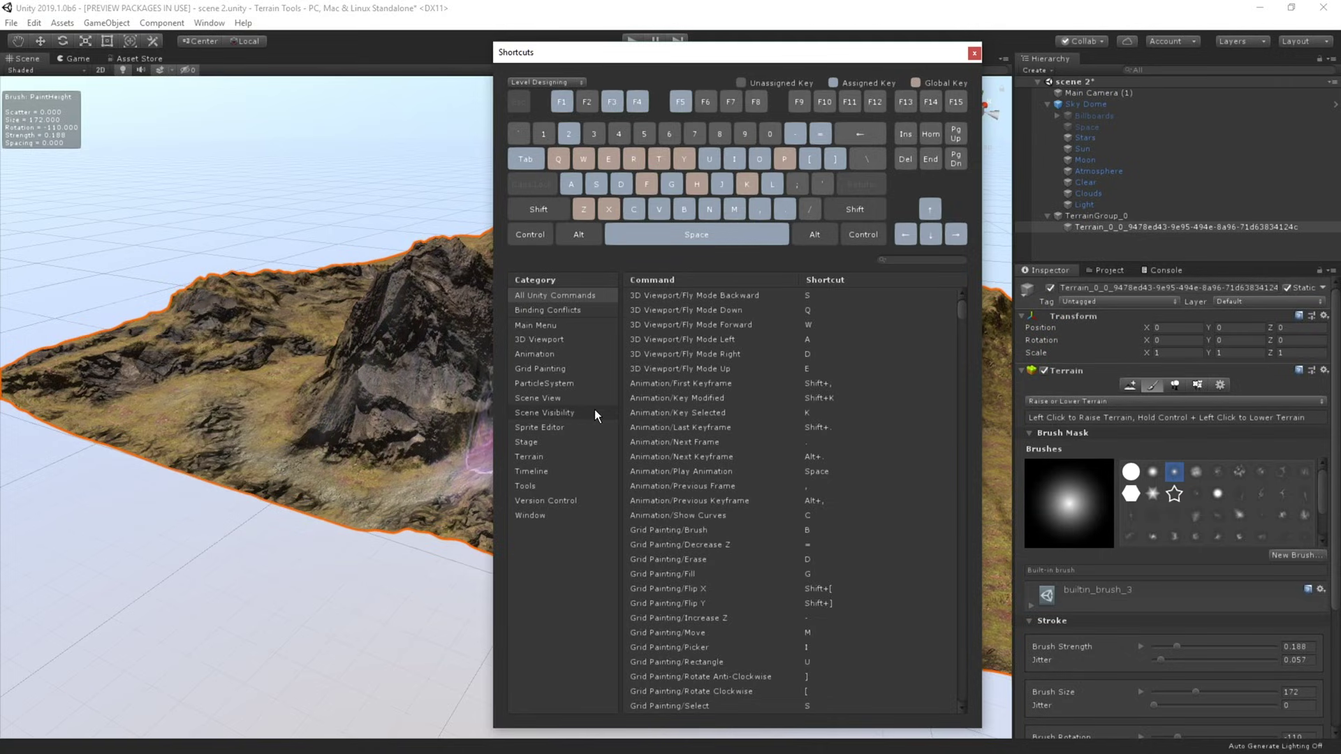
{"action": "left_click", "coordinate": [575, 459]}
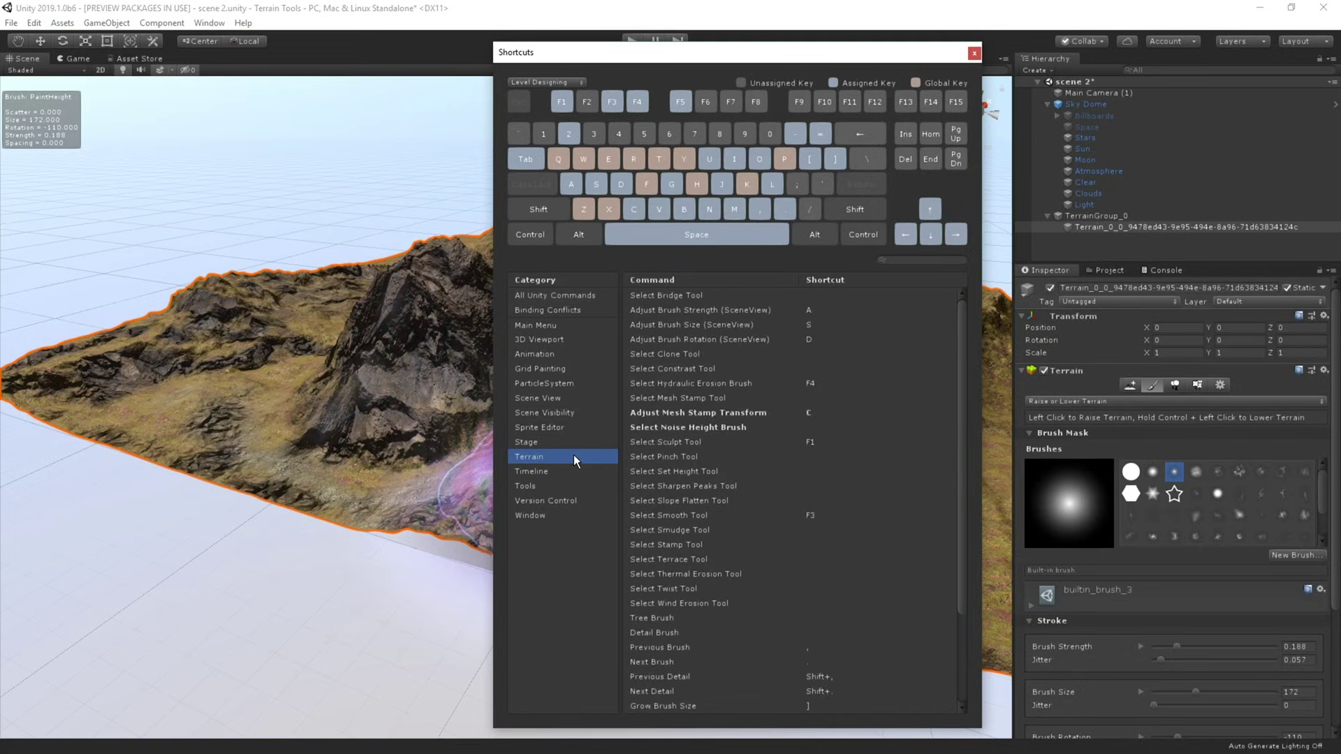
{"action": "left_click", "coordinate": [811, 429]}
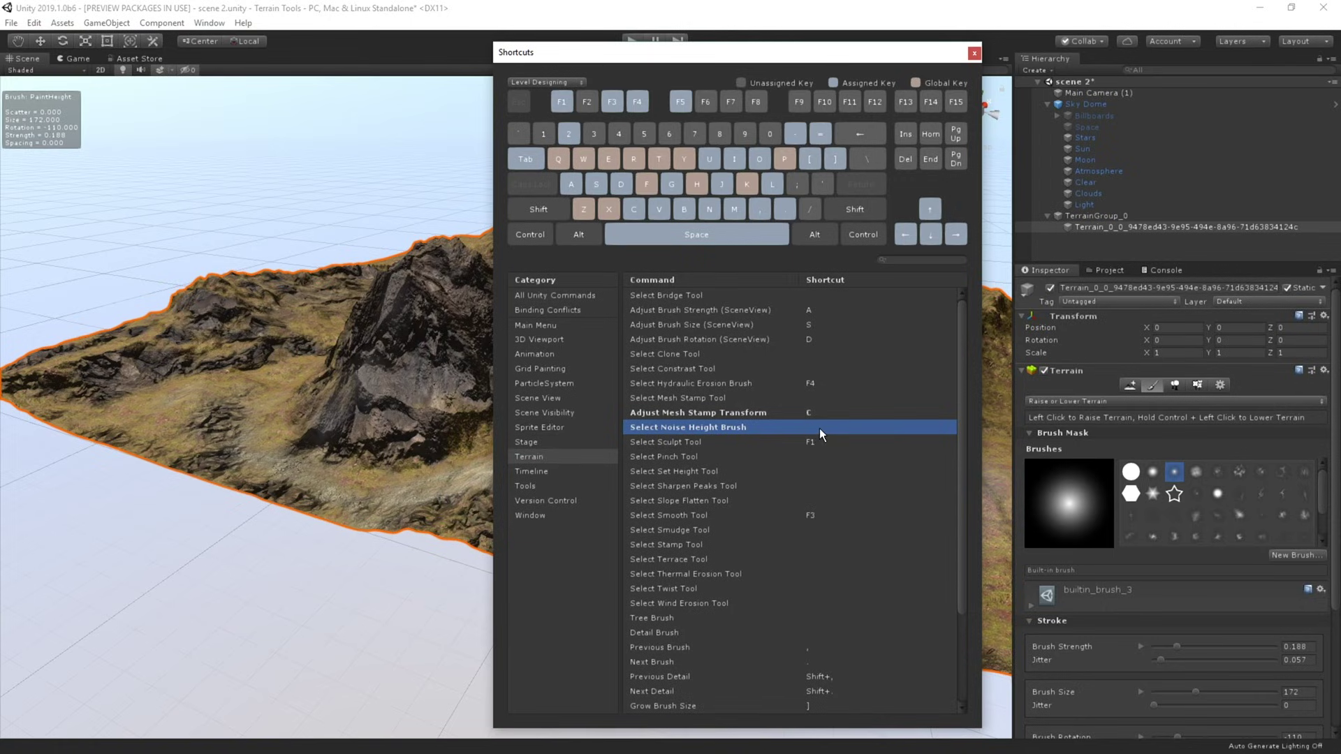
{"action": "double_click", "coordinate": [819, 429]}
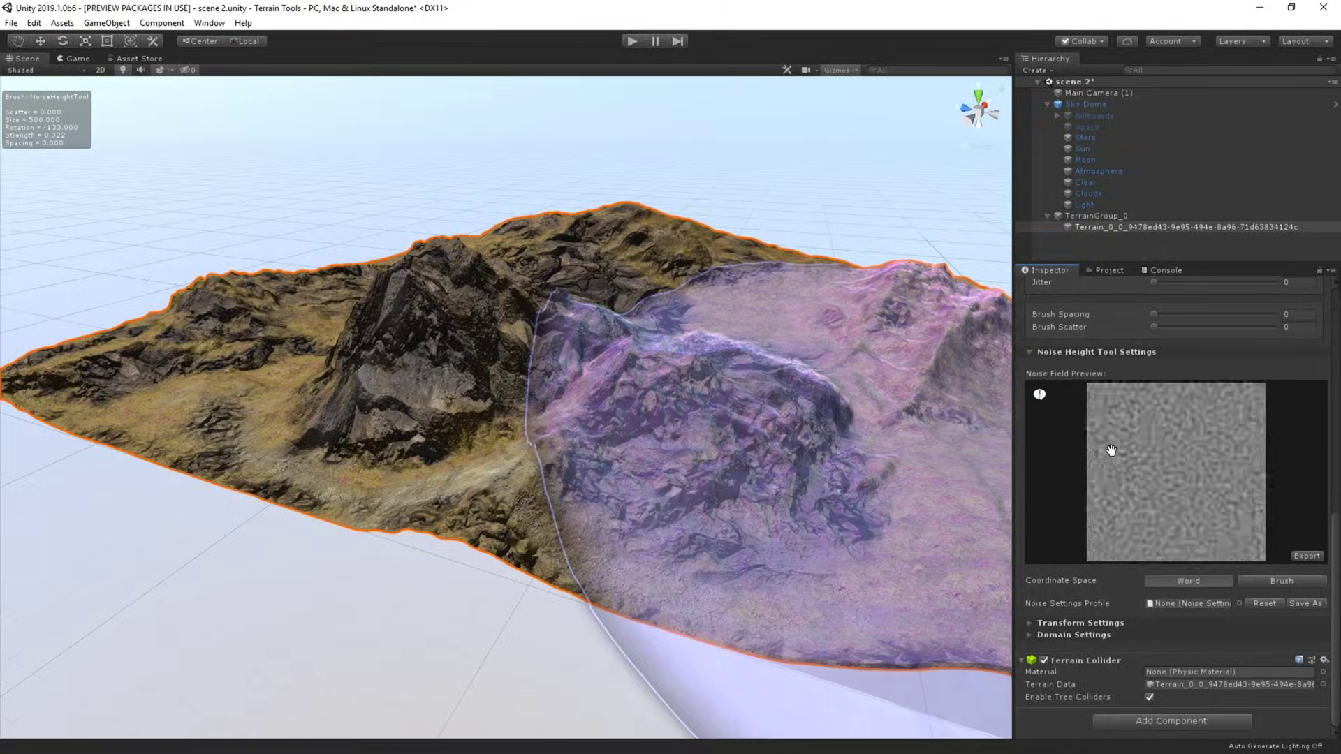
Enlarge the noise pattern in the Noise Field Preview of the Noise Height tool
{"action": "scroll", "coordinate": [1111, 450], "scroll_direction": "up", "scroll_amount": 3}
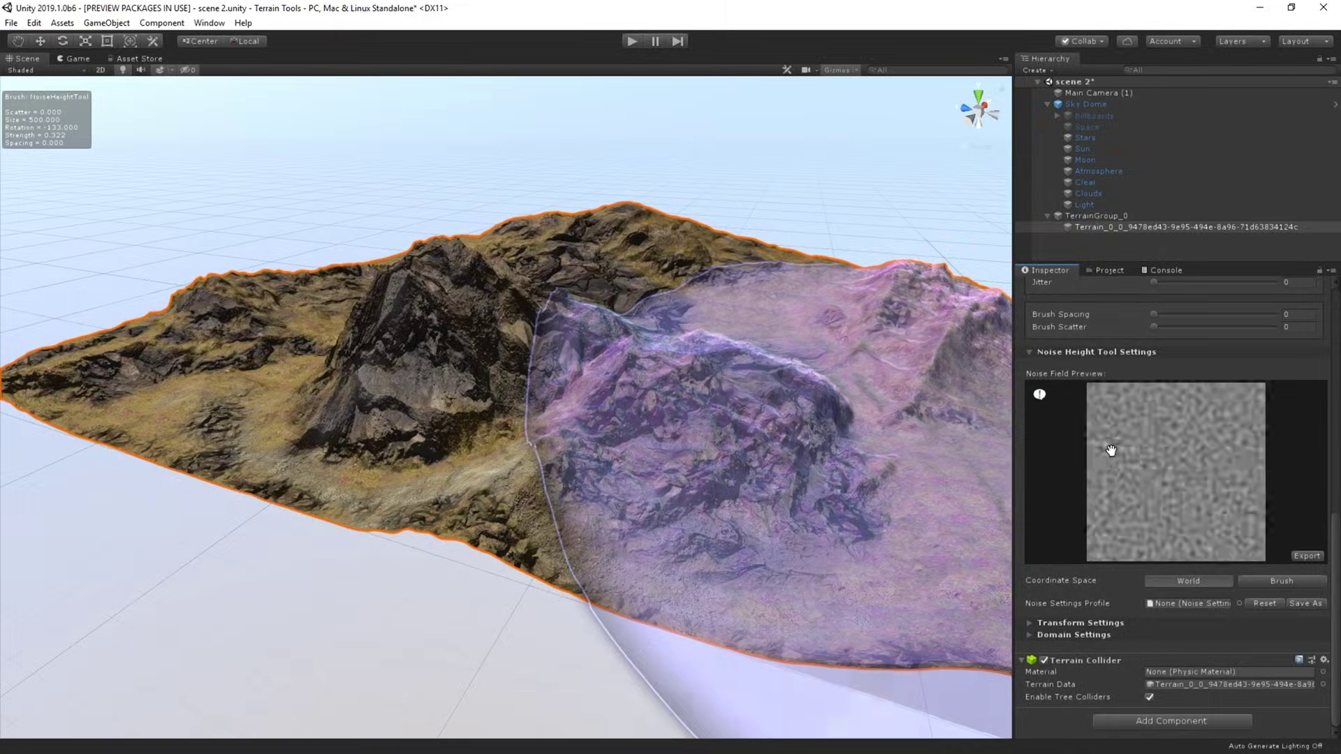